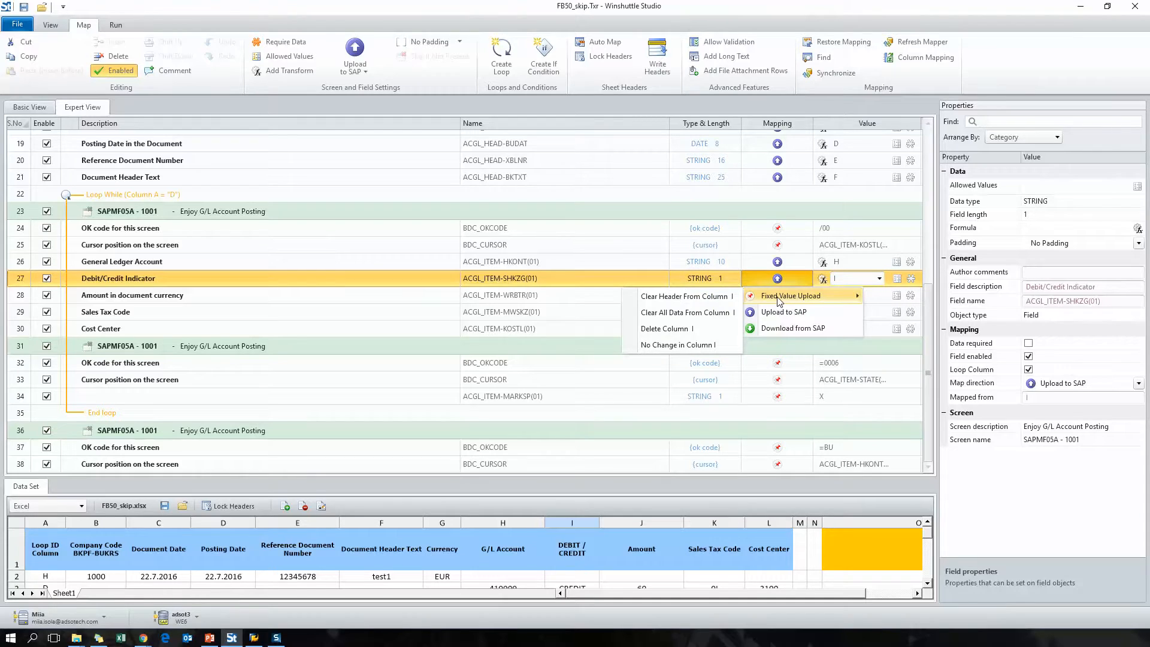
- Map the Debit/Credit Indicator field as a Fixed Value Upload with value S
left_click(709, 346)
type("S")
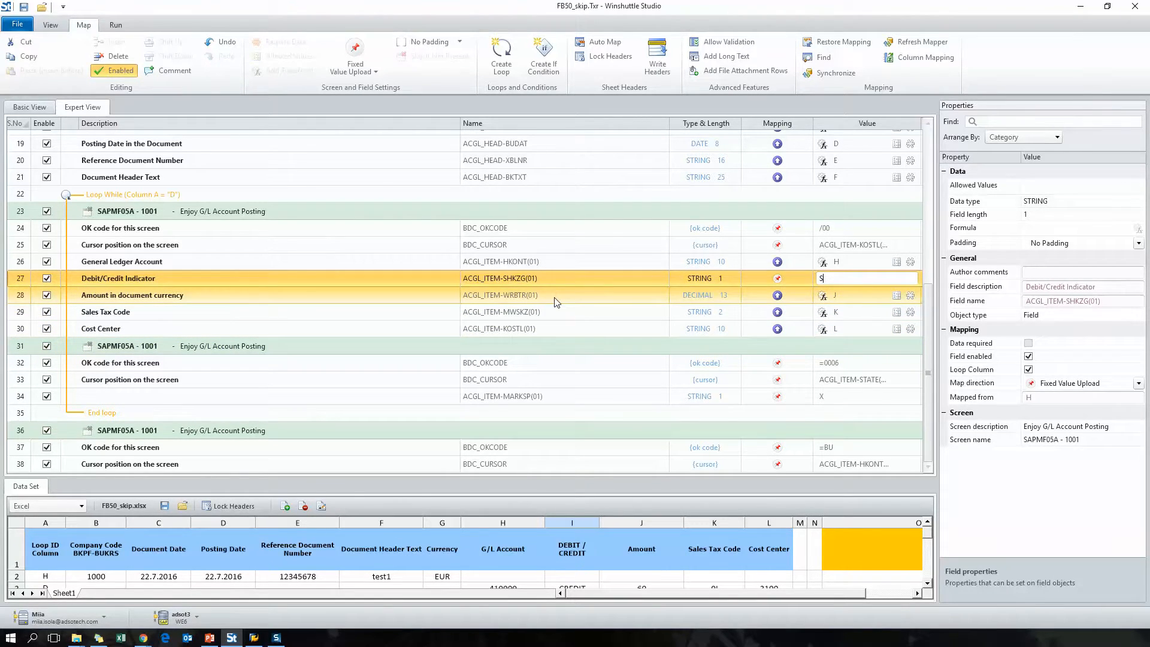
left_click(559, 282)
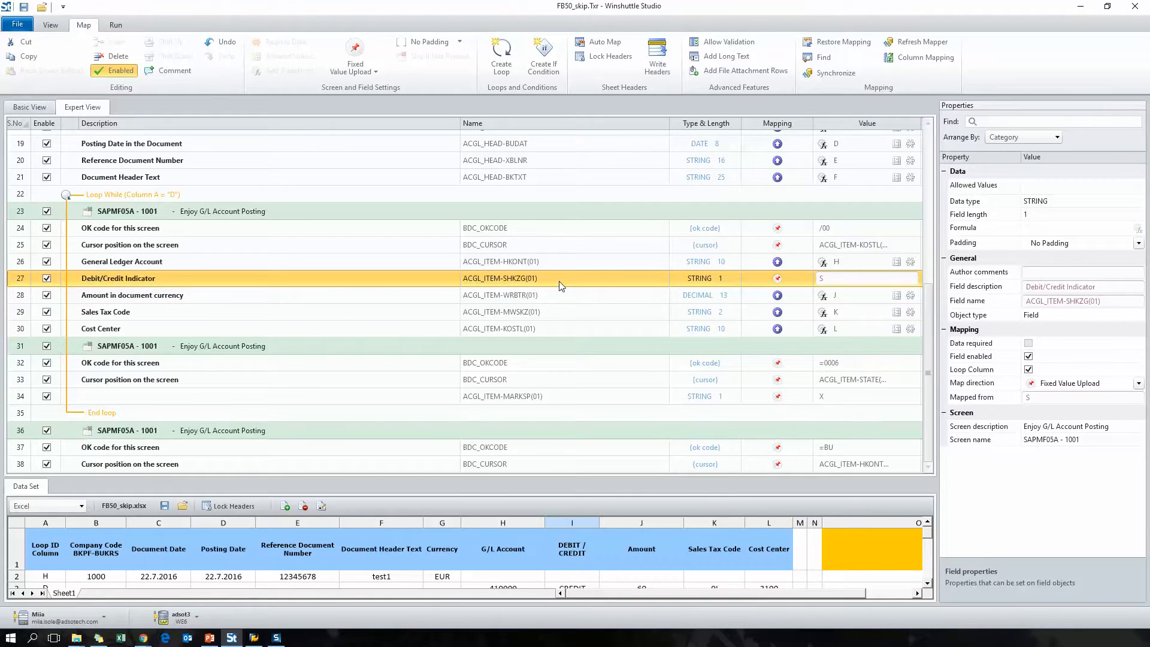
- Duplicate the Debit/Credit Indicator row by copying and pasting it before itself, and set the upper copy's fixed value to H
right_click(90, 280)
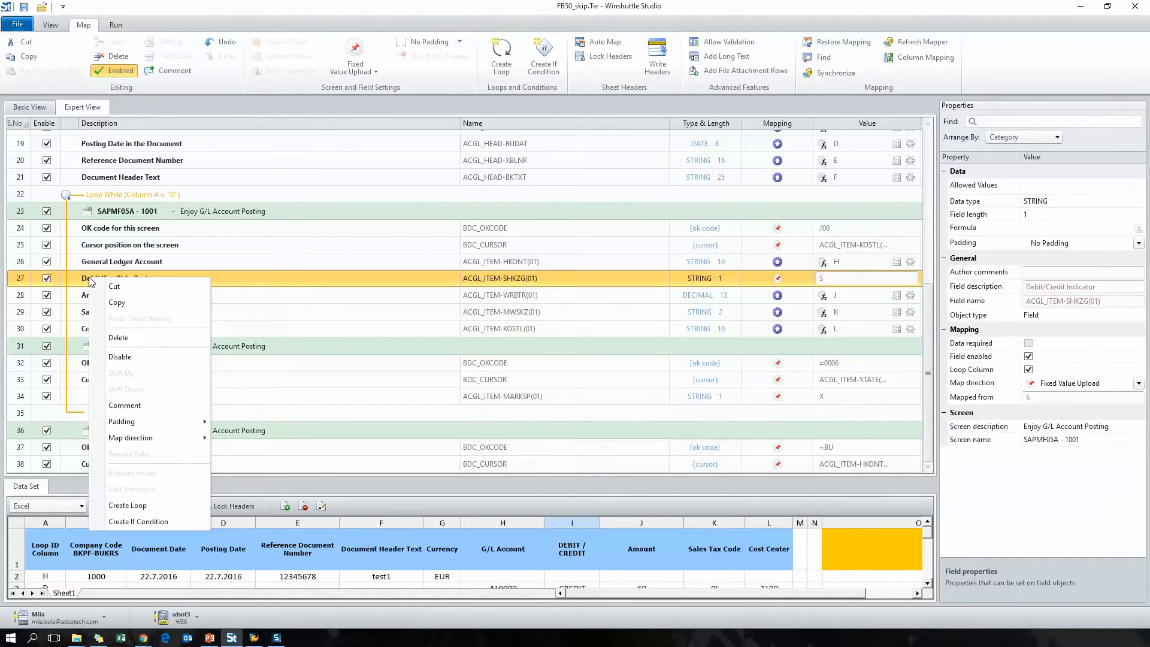
left_click(117, 304)
right_click(115, 278)
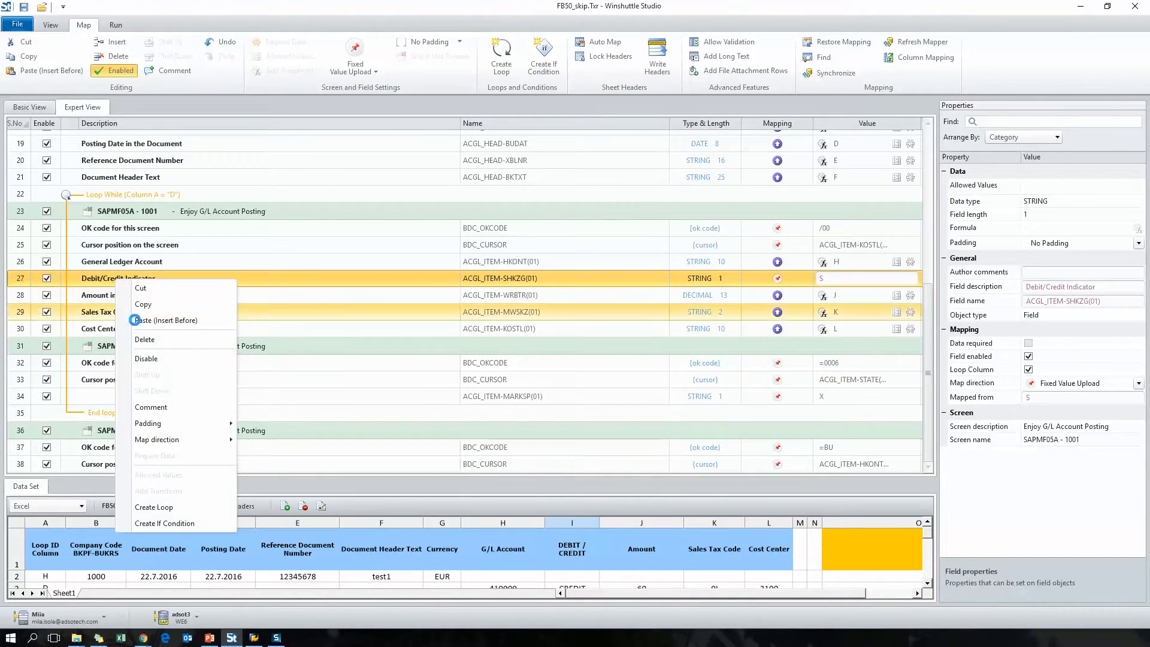
left_click(144, 318)
left_click(833, 278)
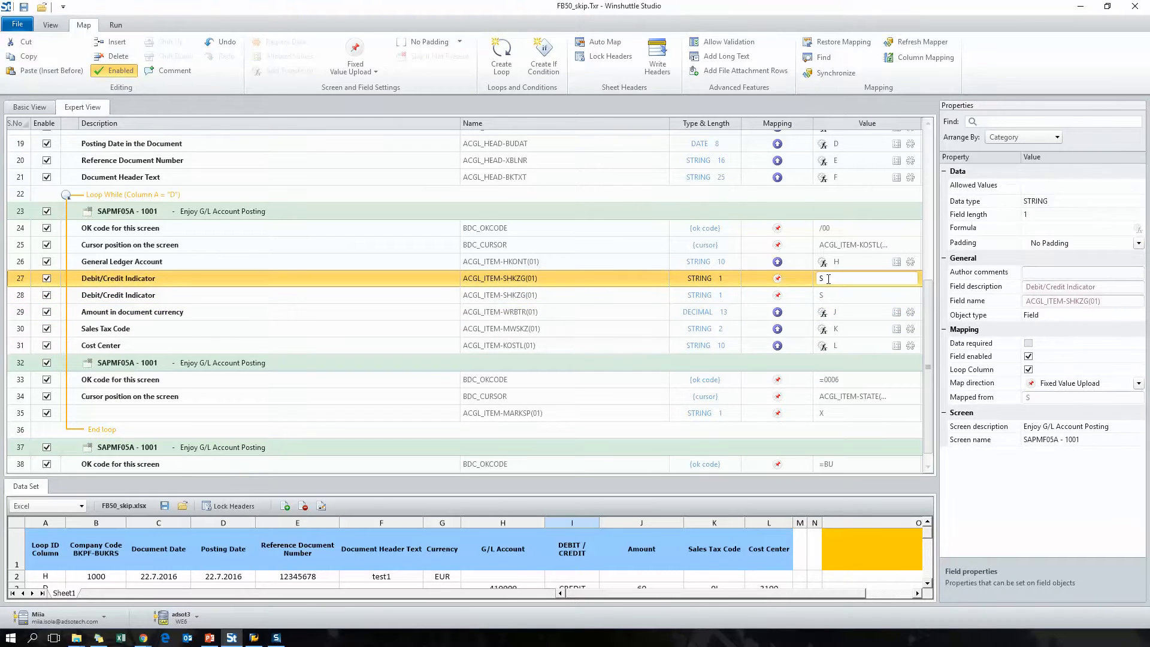
- Wrap the lower Debit/Credit Indicator row in an If condition where column I is equal to DEBIT
left_click(537, 295)
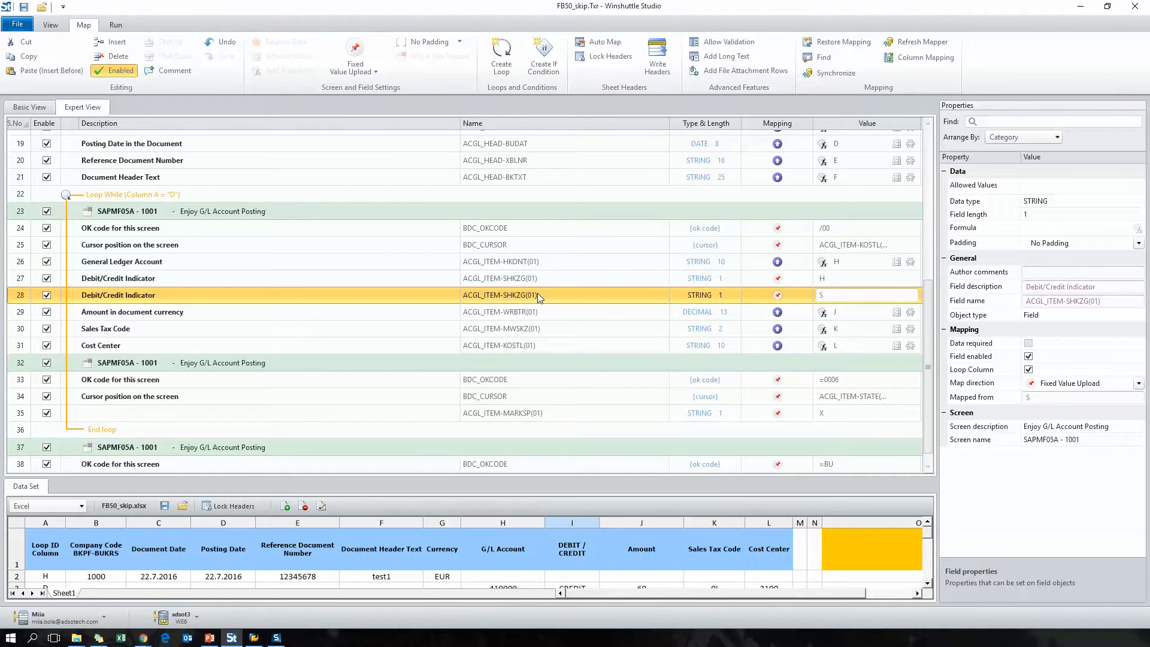
left_click(544, 70)
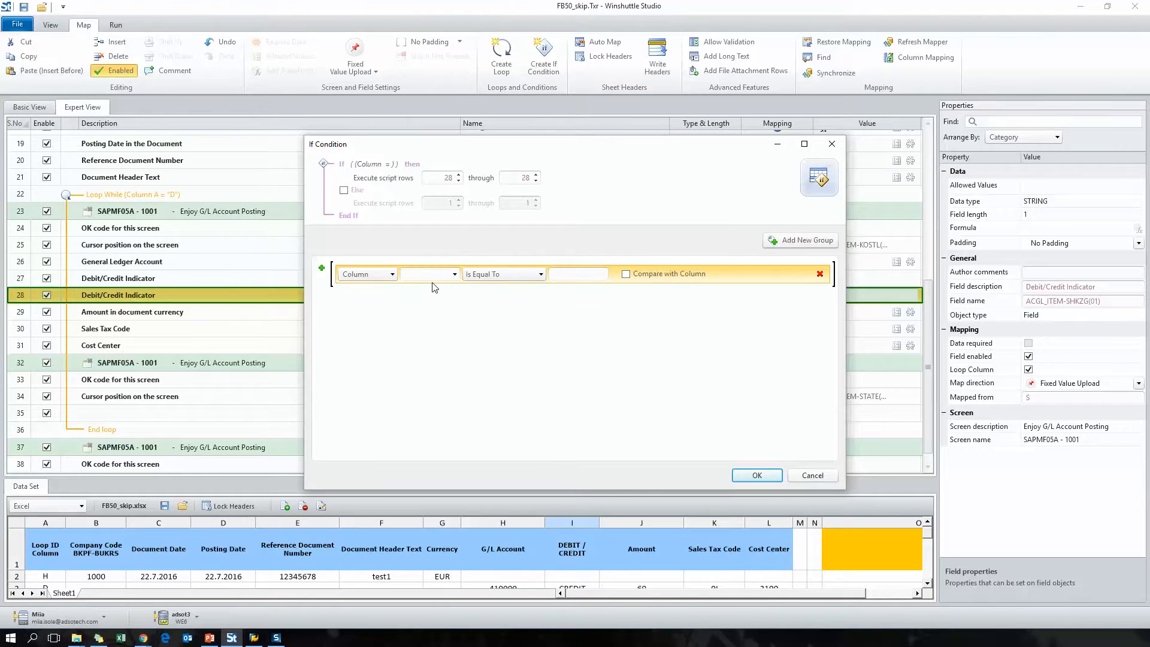
left_click(455, 274)
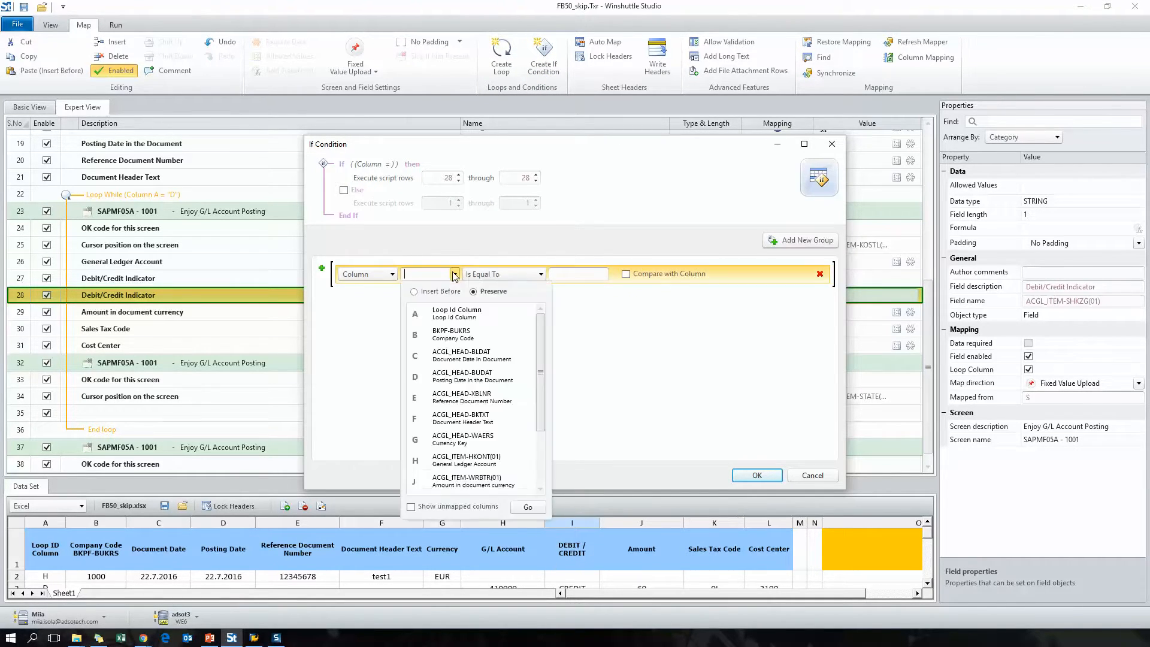
left_click_drag(540, 413, 552, 483)
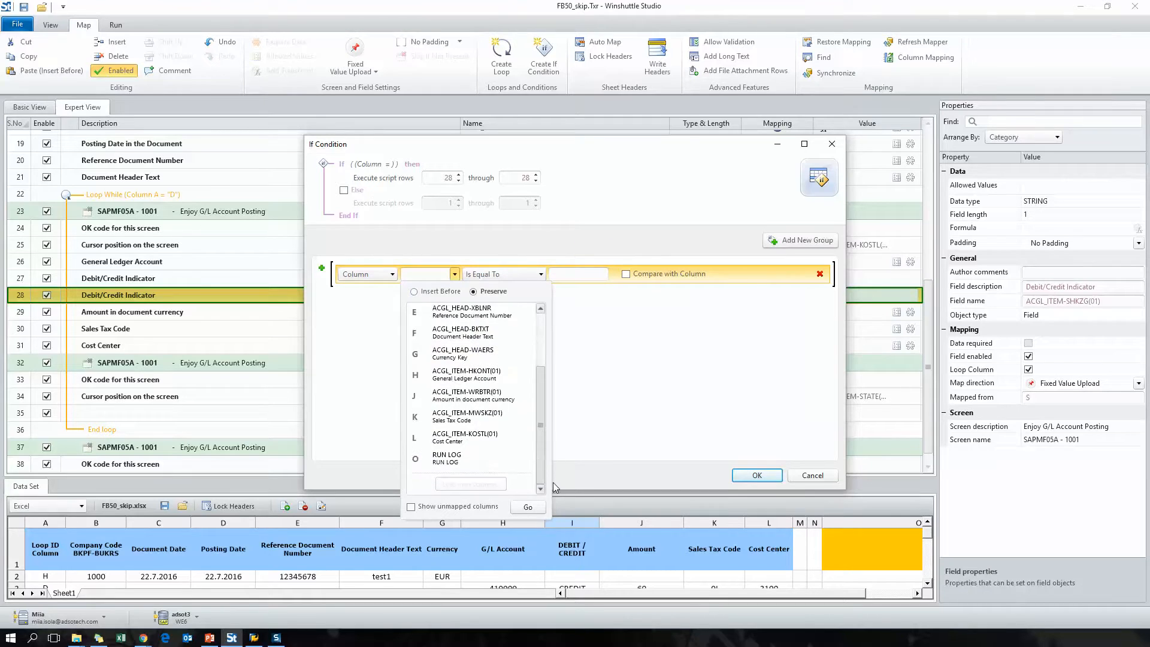
left_click(482, 508)
left_click(527, 508)
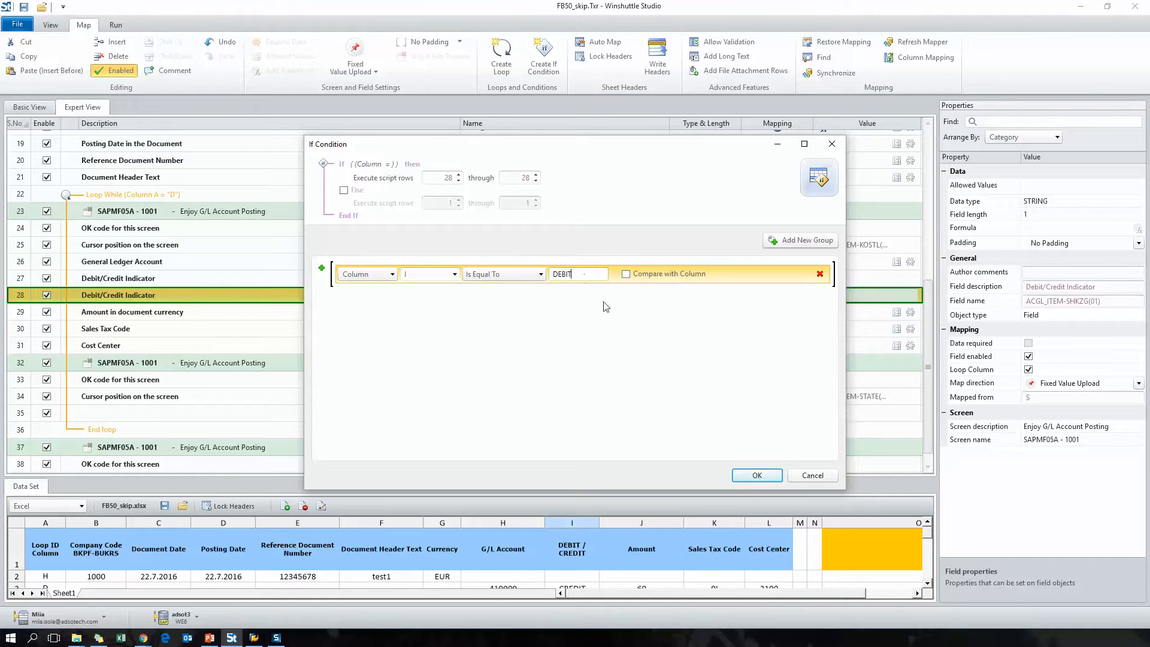
left_click(757, 475)
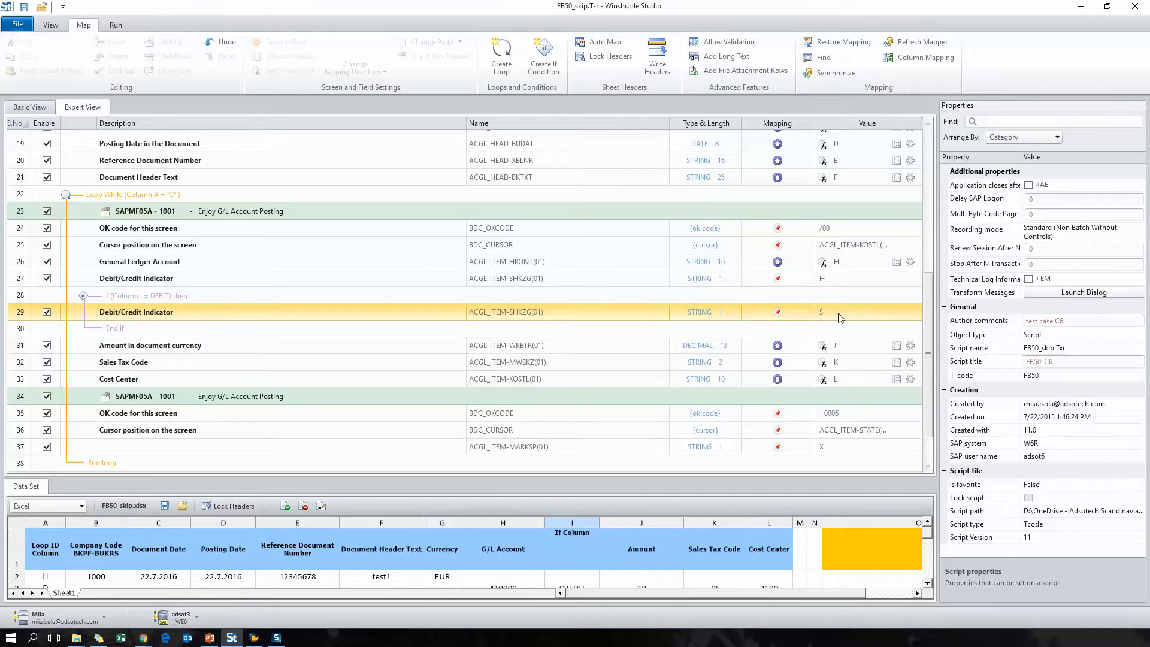
- Wrap the upper Debit/Credit Indicator row in an If condition where column I is equal to CREDIT
left_click(186, 277)
left_click(552, 67)
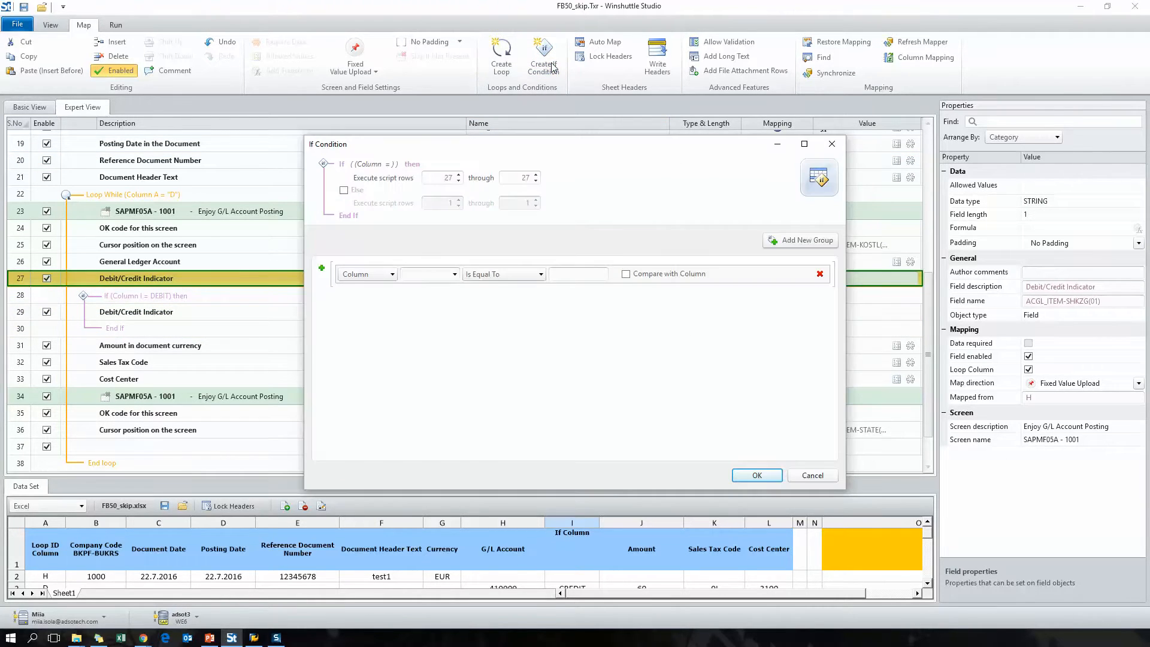
left_click(425, 275)
left_click(442, 483)
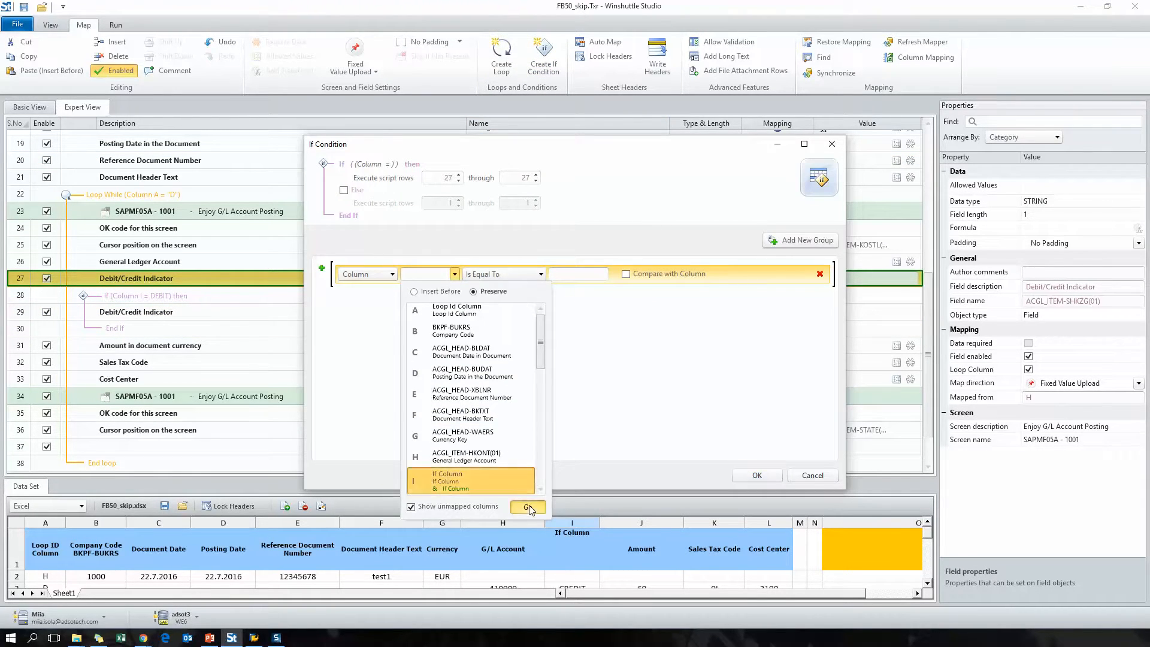
left_click(528, 506)
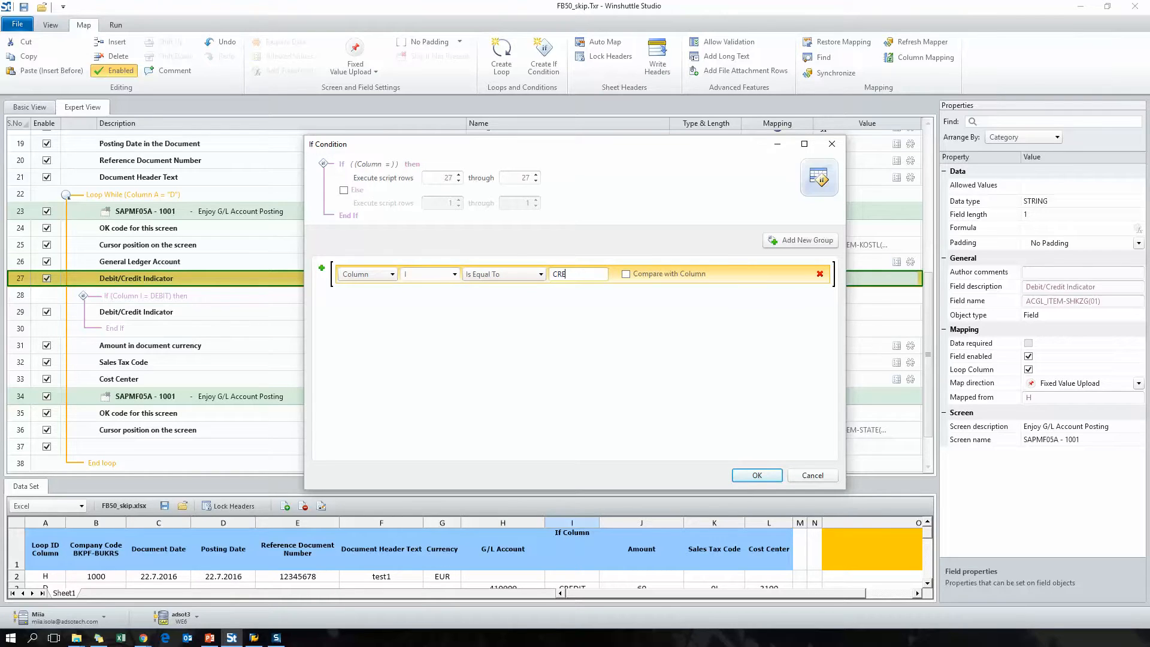
left_click(756, 475)
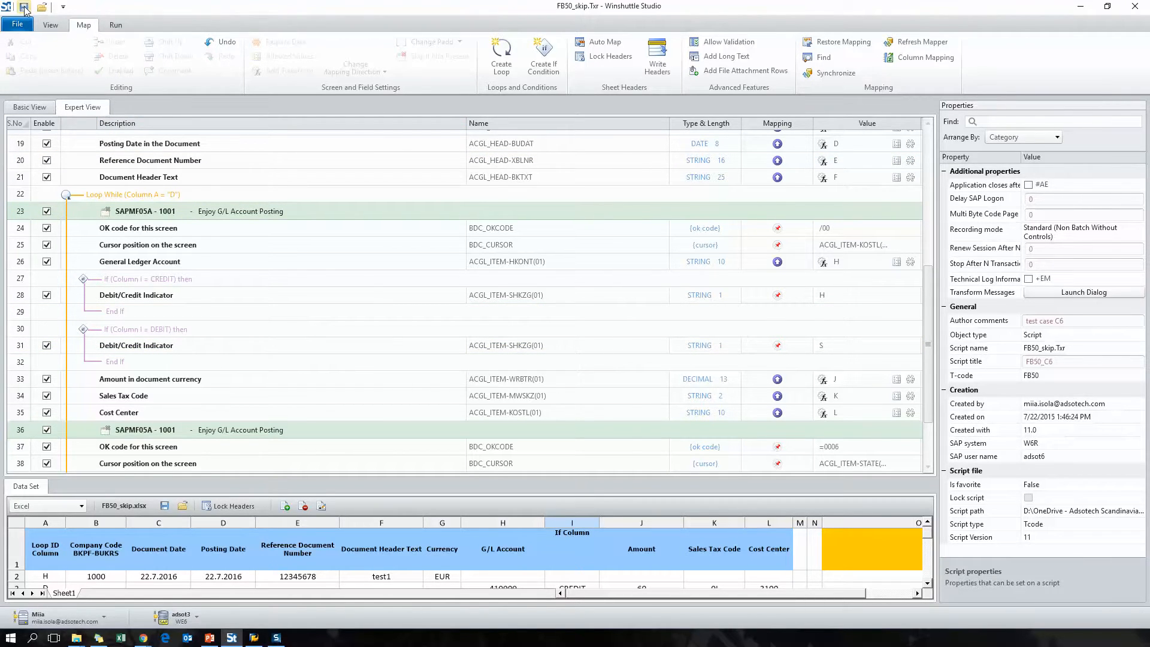
- Rename the column I header in the data sheet to CREDIT / DEBIT
left_click(116, 26)
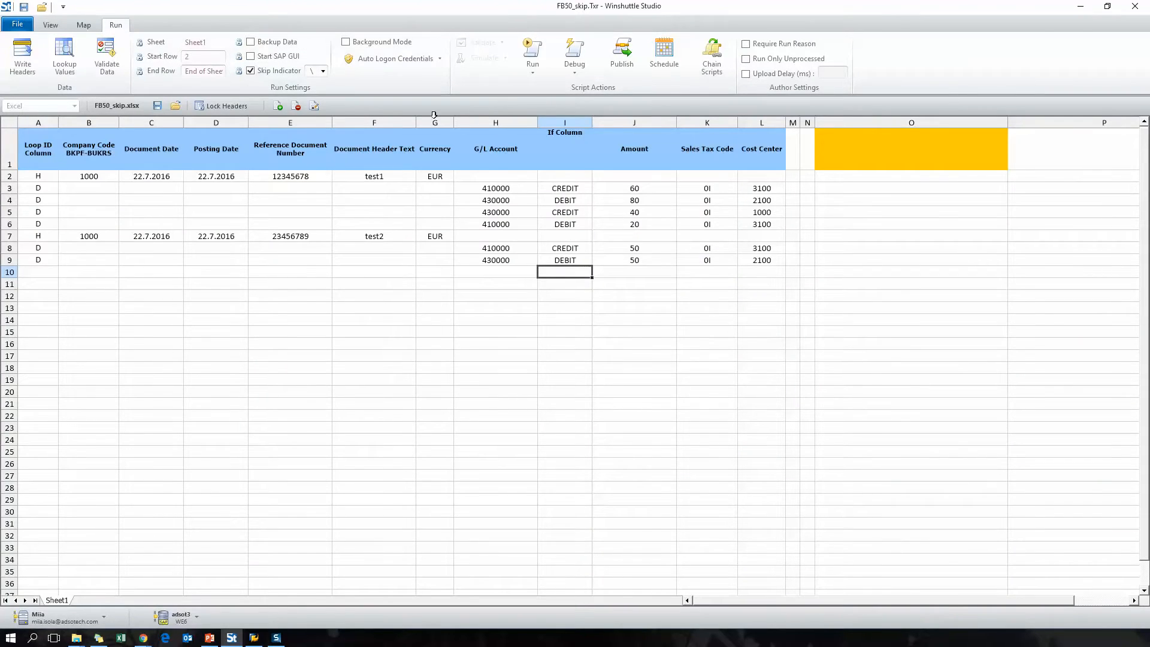
left_click(565, 150)
type("CREDIT / DEBIT")
key("Return")
key("Up")
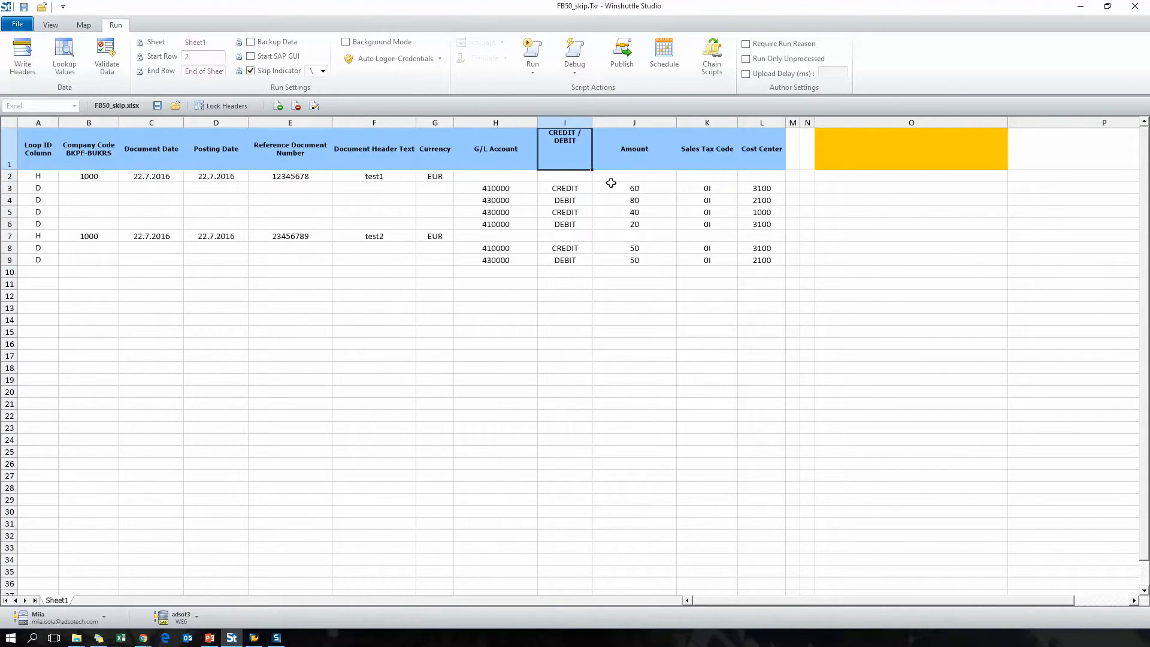
left_click(613, 381)
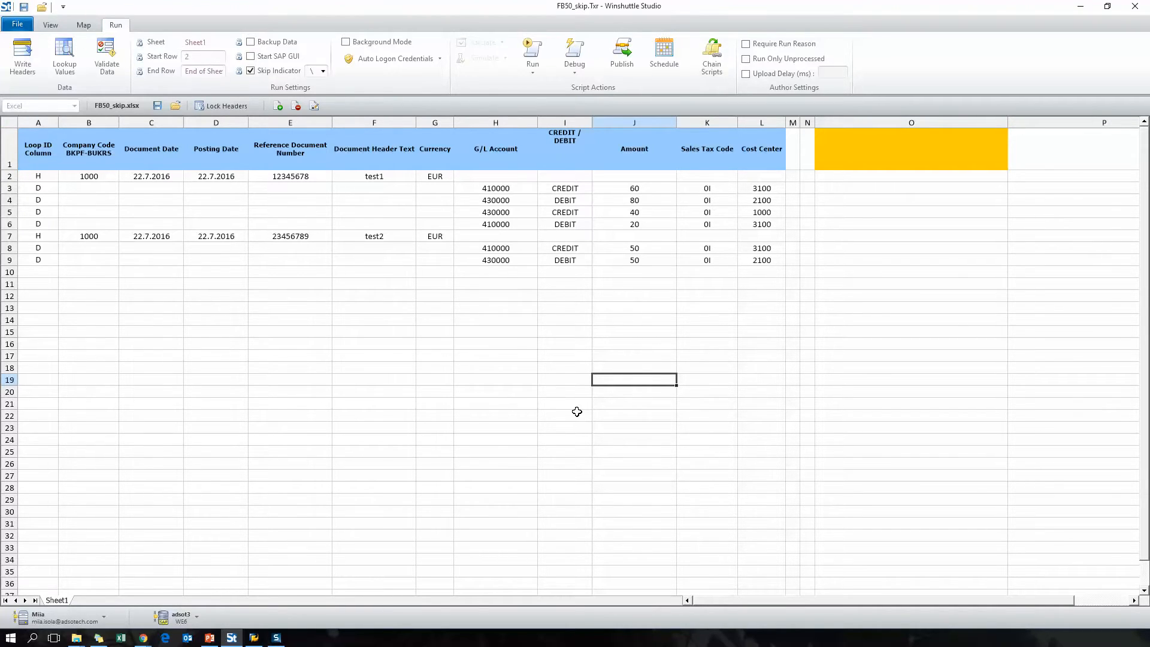
- Run the script against the data sheet and minimize the SAP Logon window
left_click(533, 60)
left_click(522, 105)
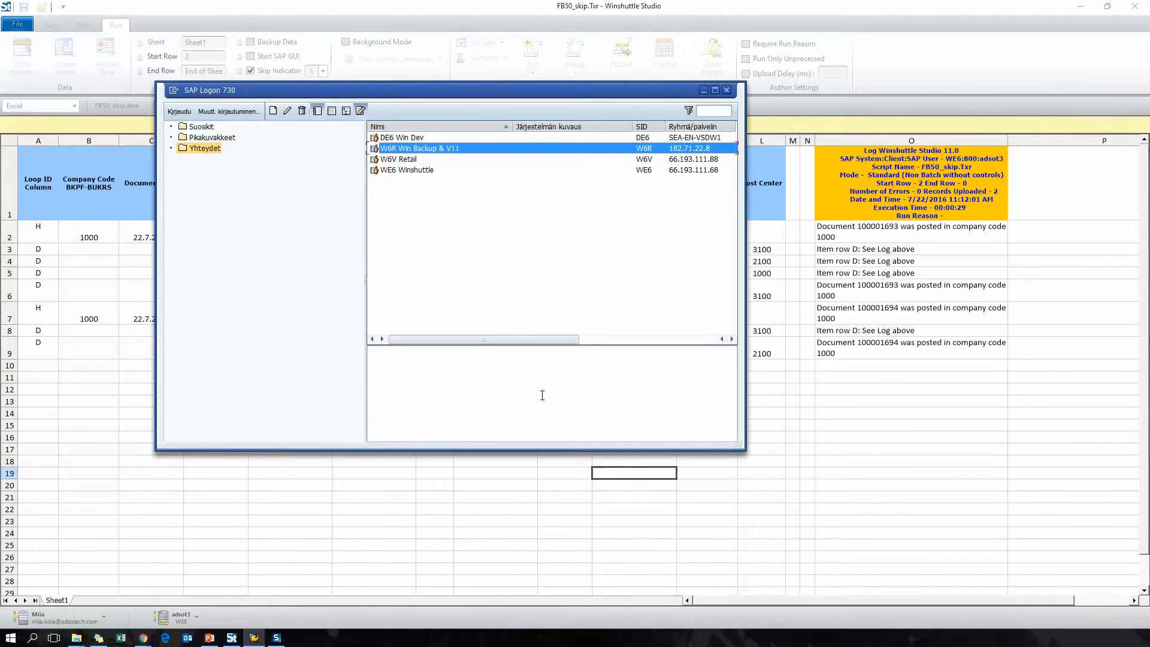
left_click(702, 90)
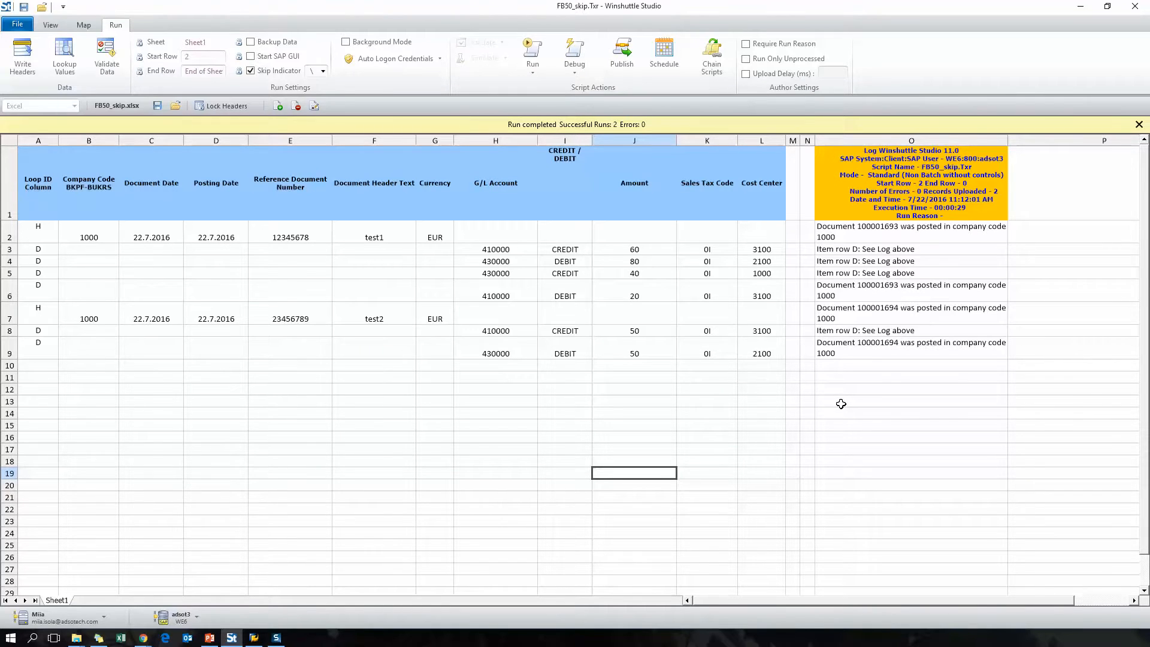
- Review the run log messages in the log column for each row
left_click_drag(873, 229, 871, 344)
left_click(868, 405)
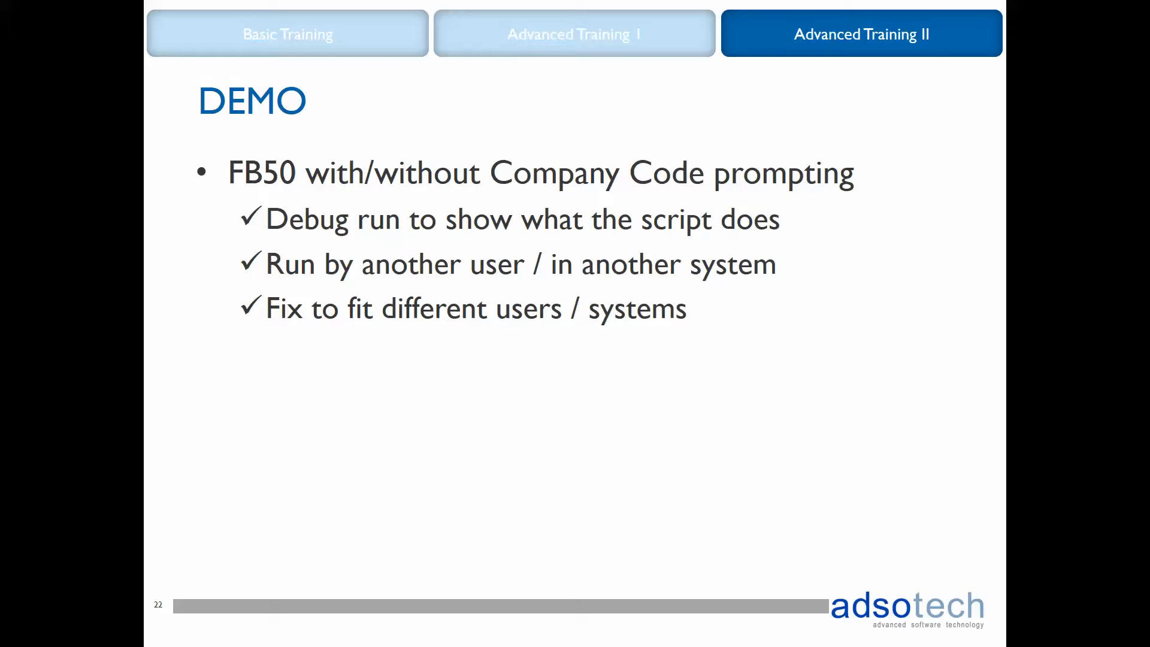
- Clear the run log entries from the log column
left_click(238, 641)
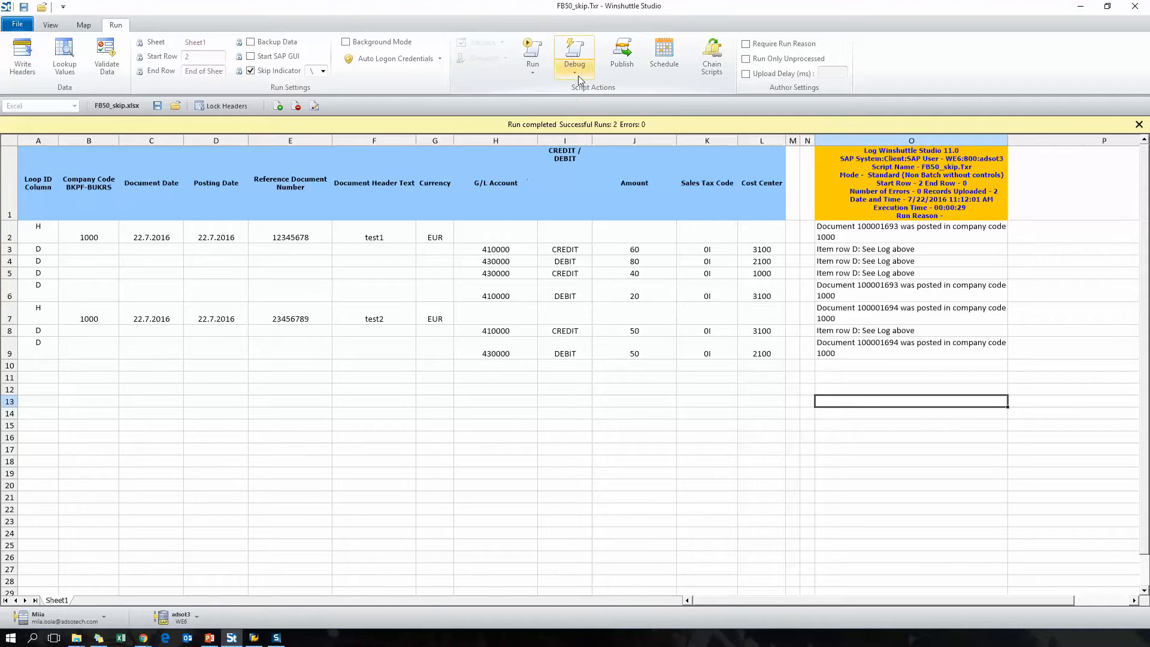
left_click_drag(918, 194, 919, 392)
key("Delete")
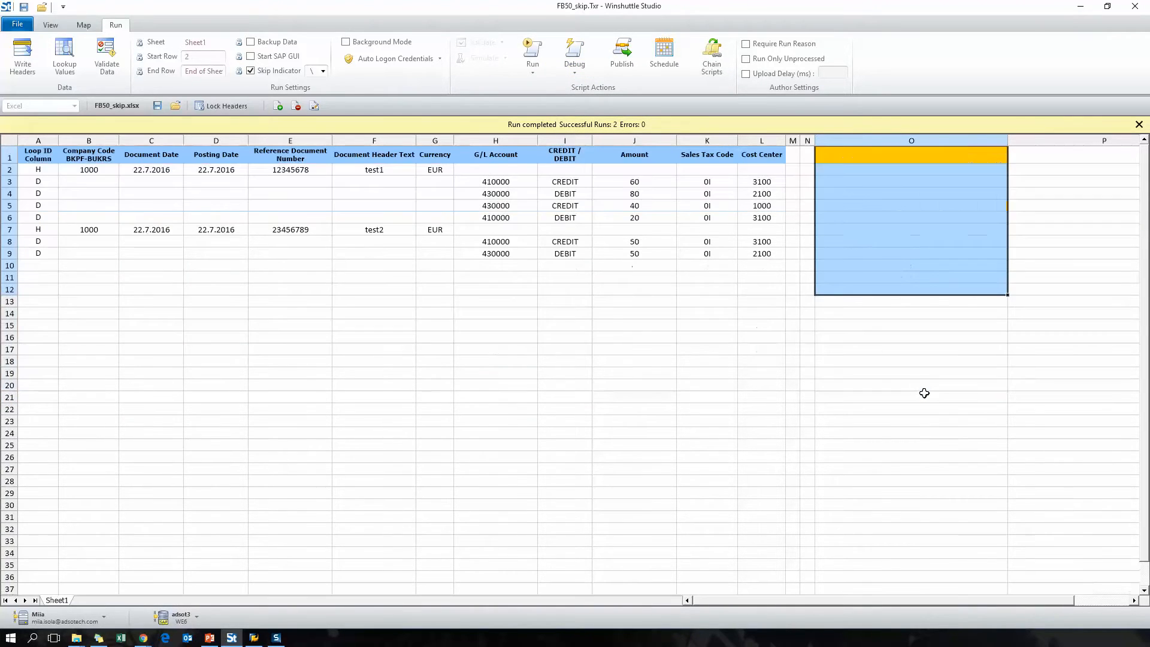
- Start a debug run of the script and confirm the first OK code
left_click(564, 377)
left_click(577, 53)
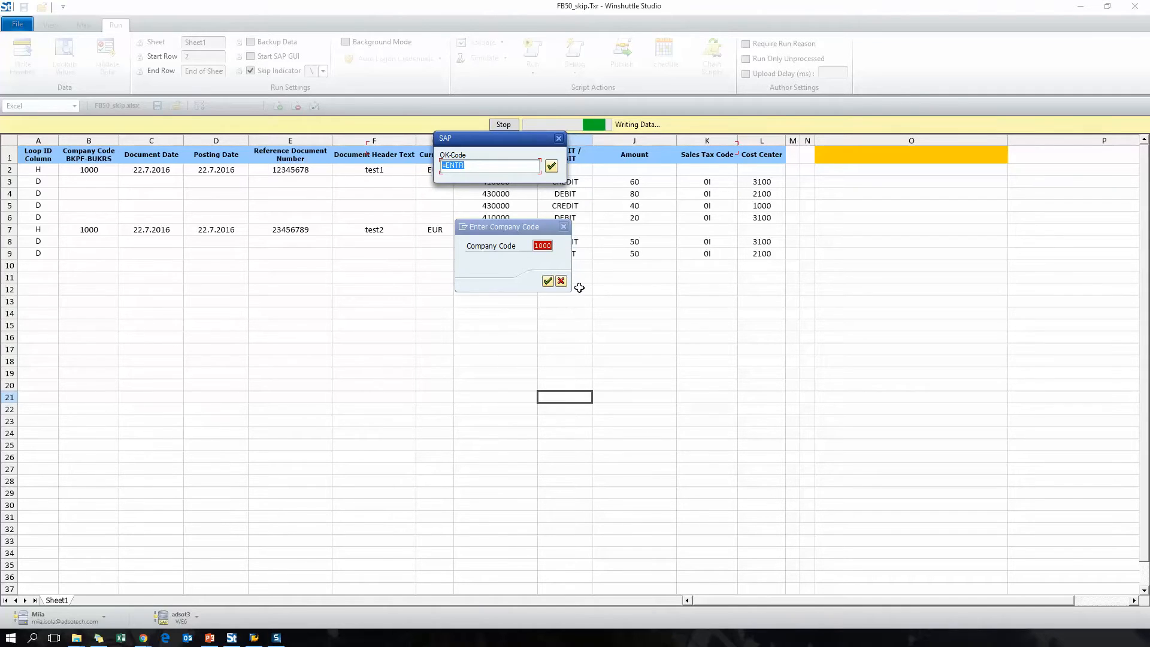
left_click_drag(567, 162, 722, 299)
left_click(733, 329)
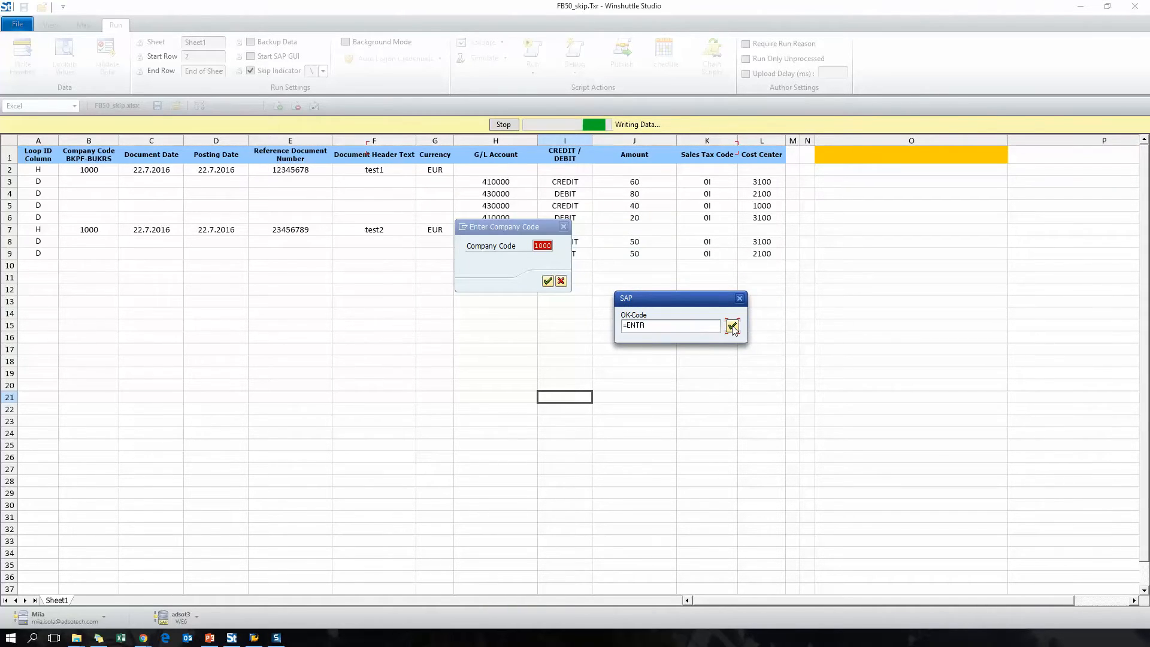
- Step through the debug run, confirming each OK code for the first document
left_click(744, 18)
left_click(733, 328)
left_click(733, 328)
left_click(733, 328)
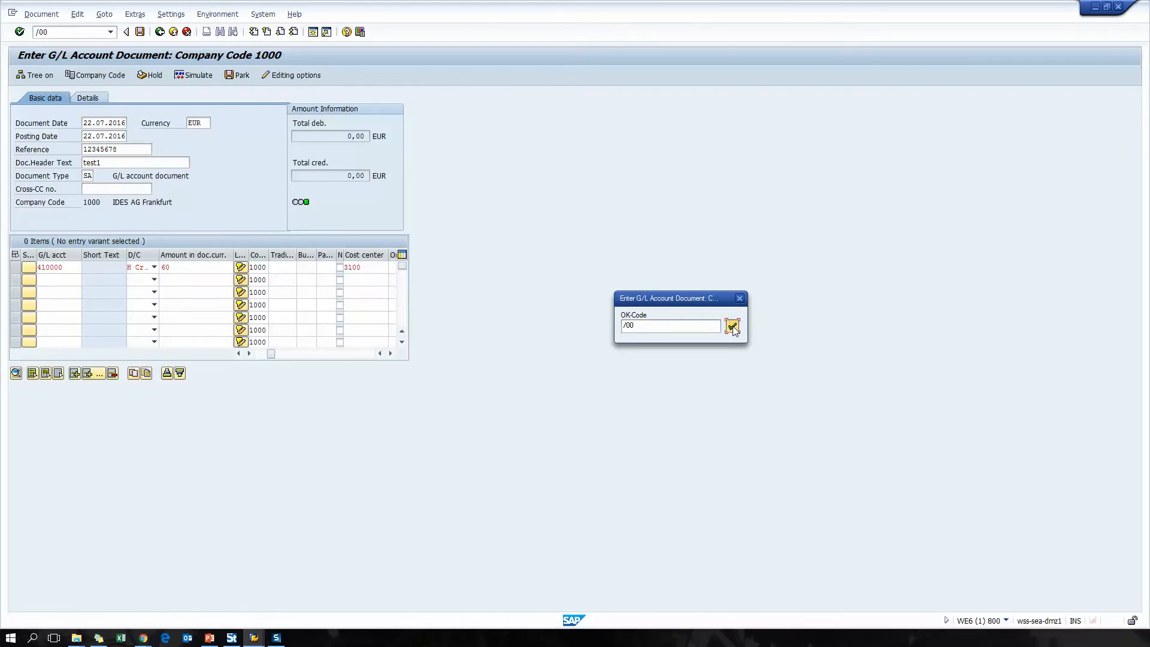
left_click(733, 328)
left_click(733, 328)
left_click(733, 328)
left_click(734, 329)
left_click(733, 328)
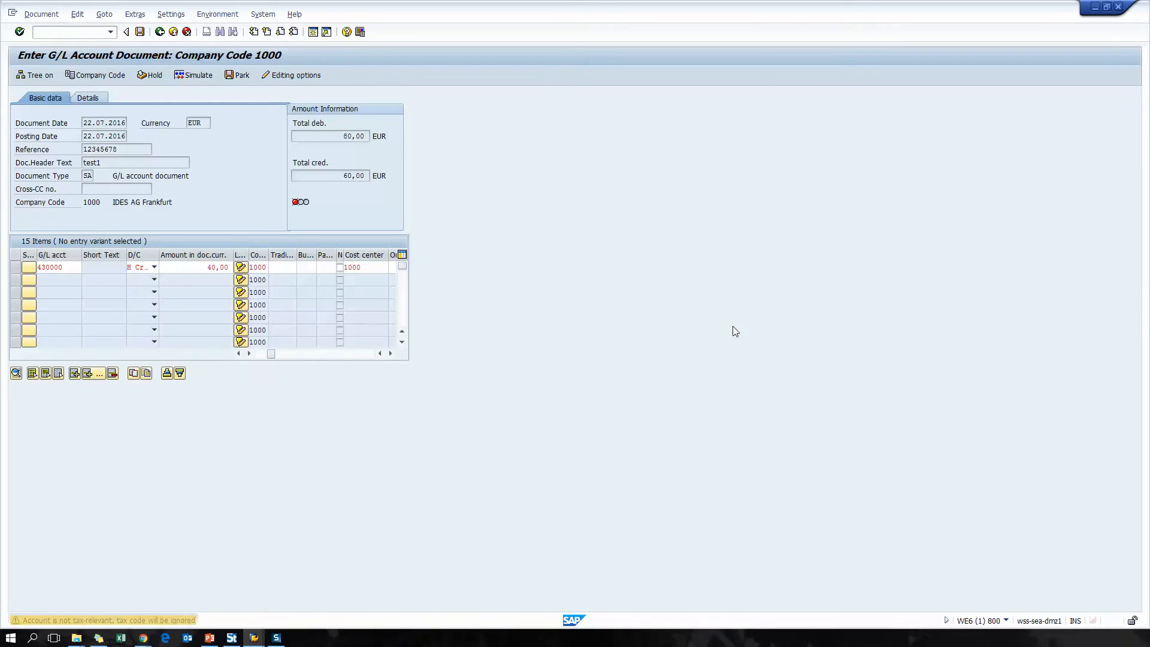
left_click(733, 329)
left_click(734, 328)
left_click(733, 328)
left_click(733, 328)
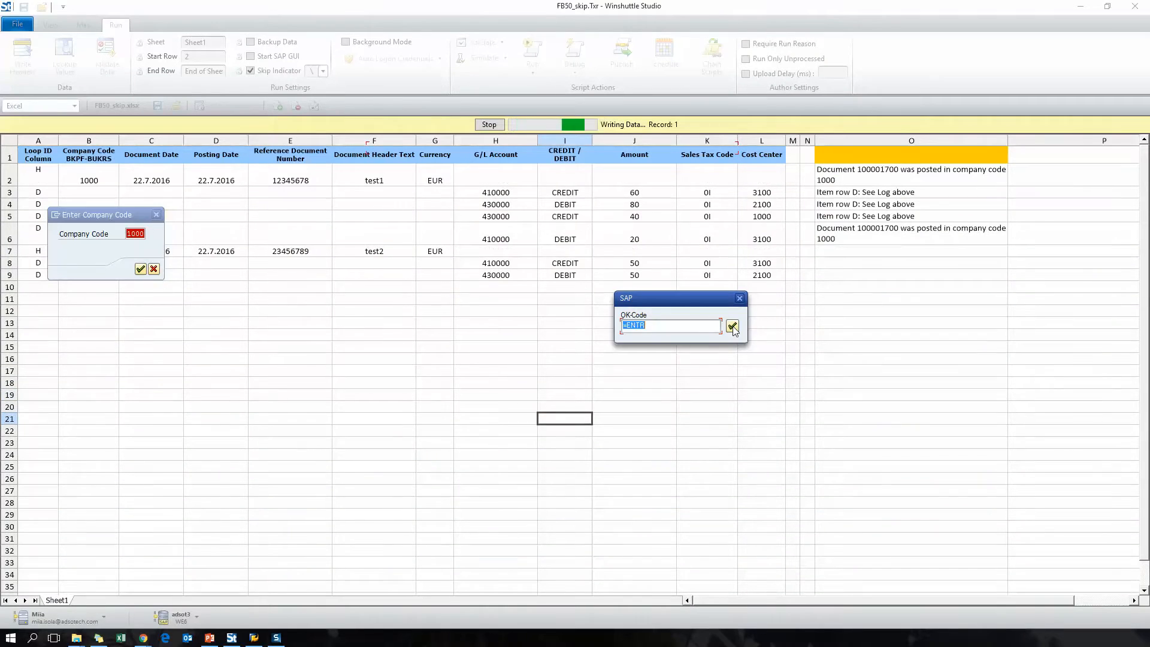
- Continue stepping through the OK codes for the second document until the debug run completes
left_click_drag(111, 214, 440, 319)
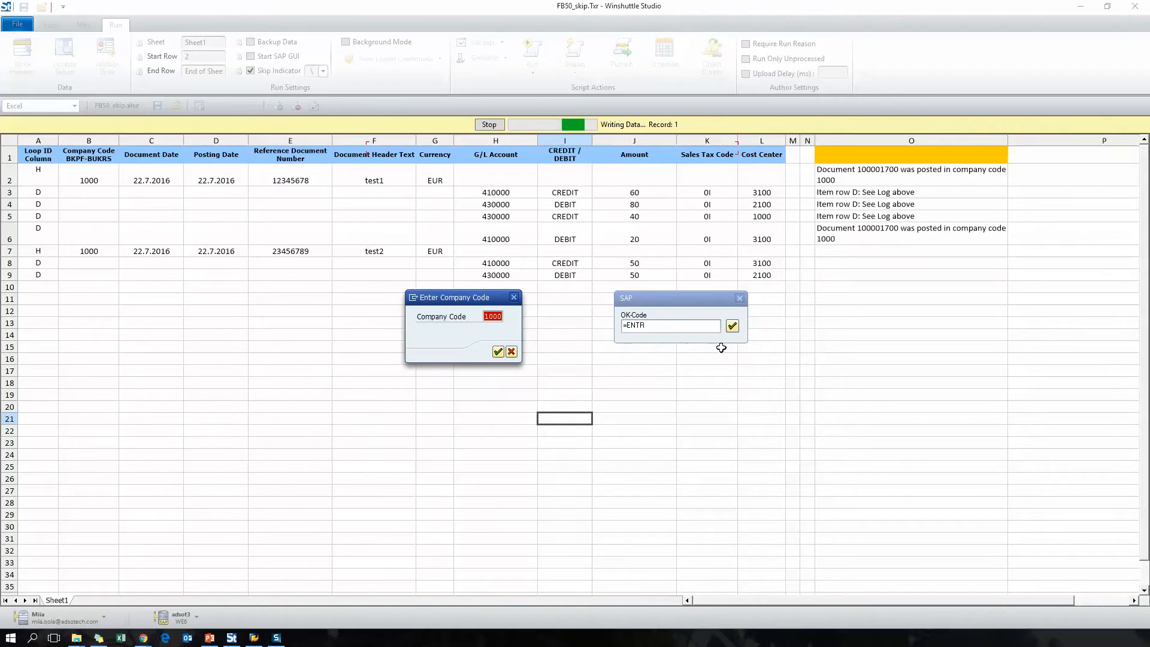
left_click(732, 327)
left_click(733, 328)
left_click(733, 329)
left_click(733, 328)
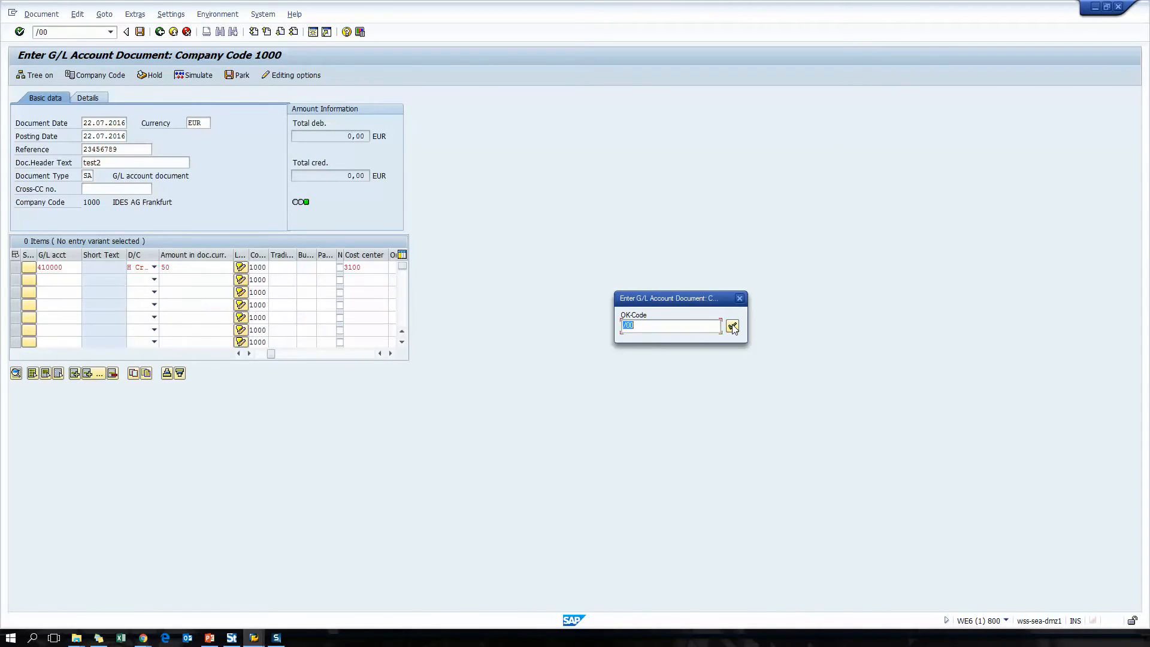
left_click(732, 327)
left_click(732, 326)
left_click(732, 326)
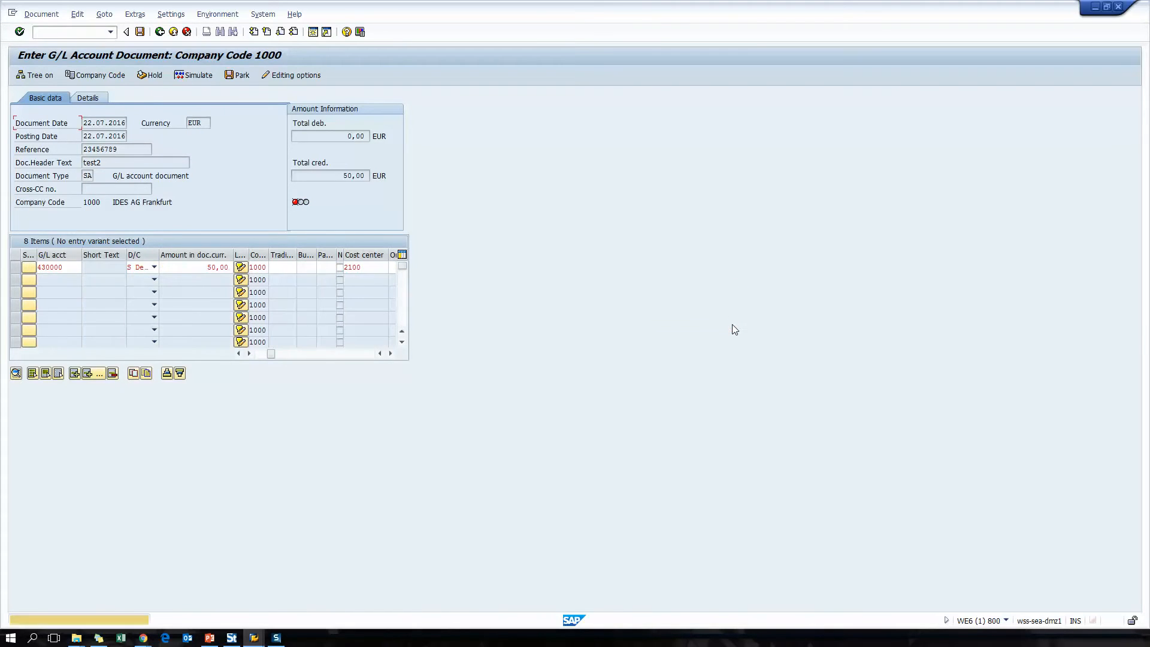
left_click(732, 326)
left_click(732, 327)
left_click(732, 327)
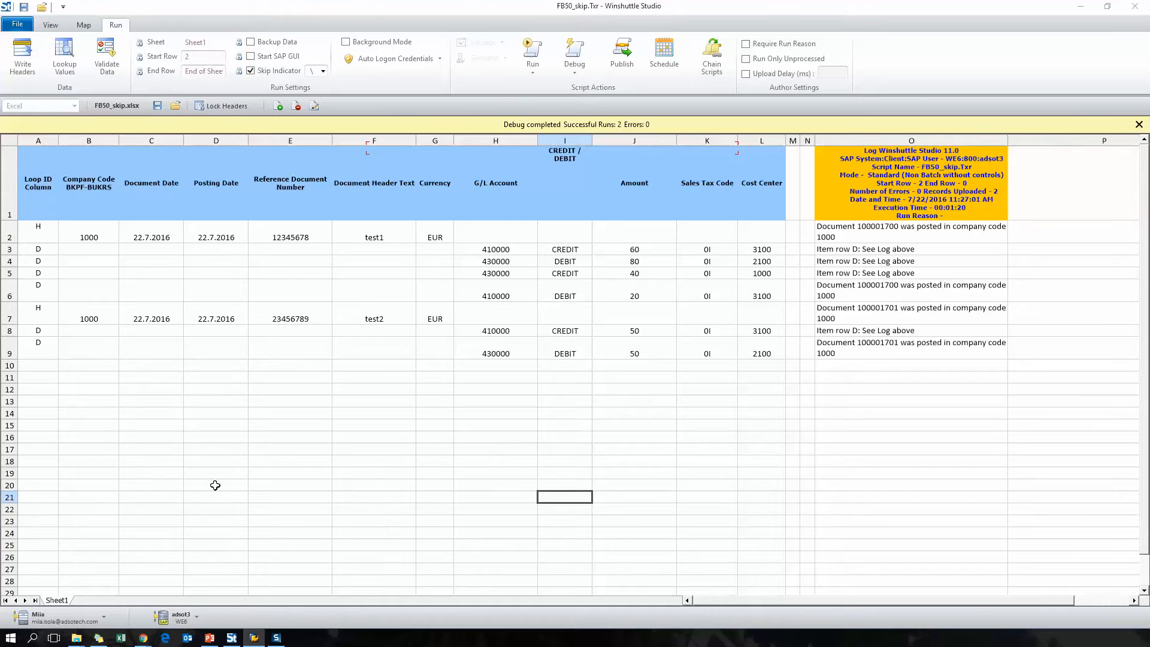
- Open the SAP logon dialog and connect to another SAP system using Auto Logon
left_click(179, 619)
left_click(202, 593)
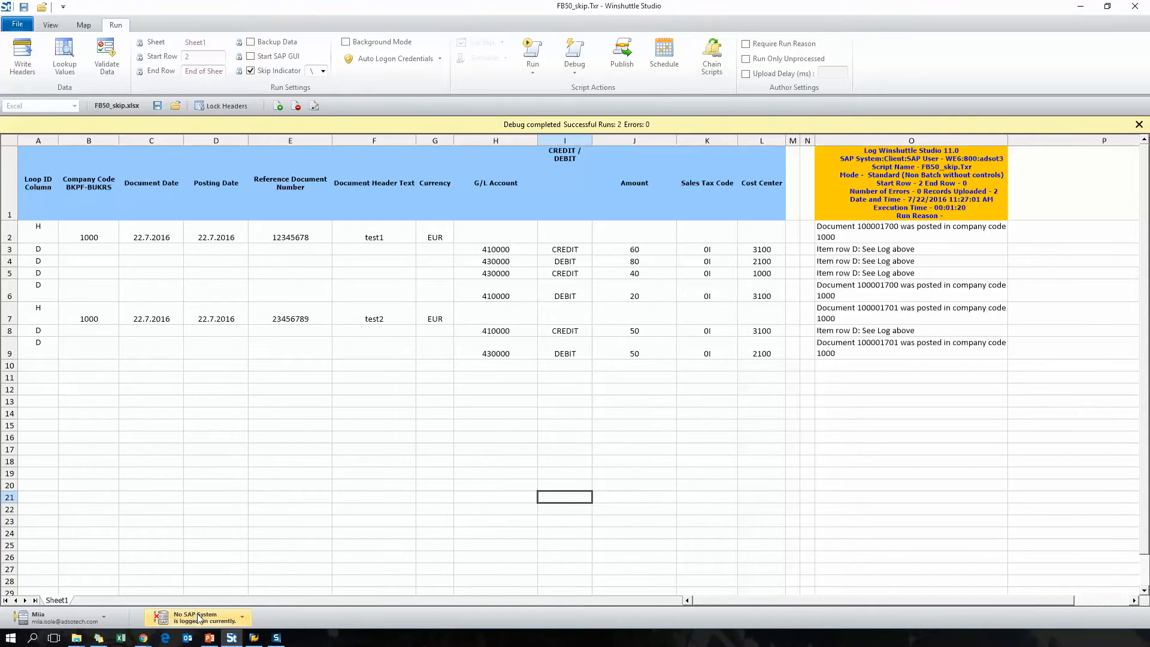
left_click(198, 622)
left_click(201, 597)
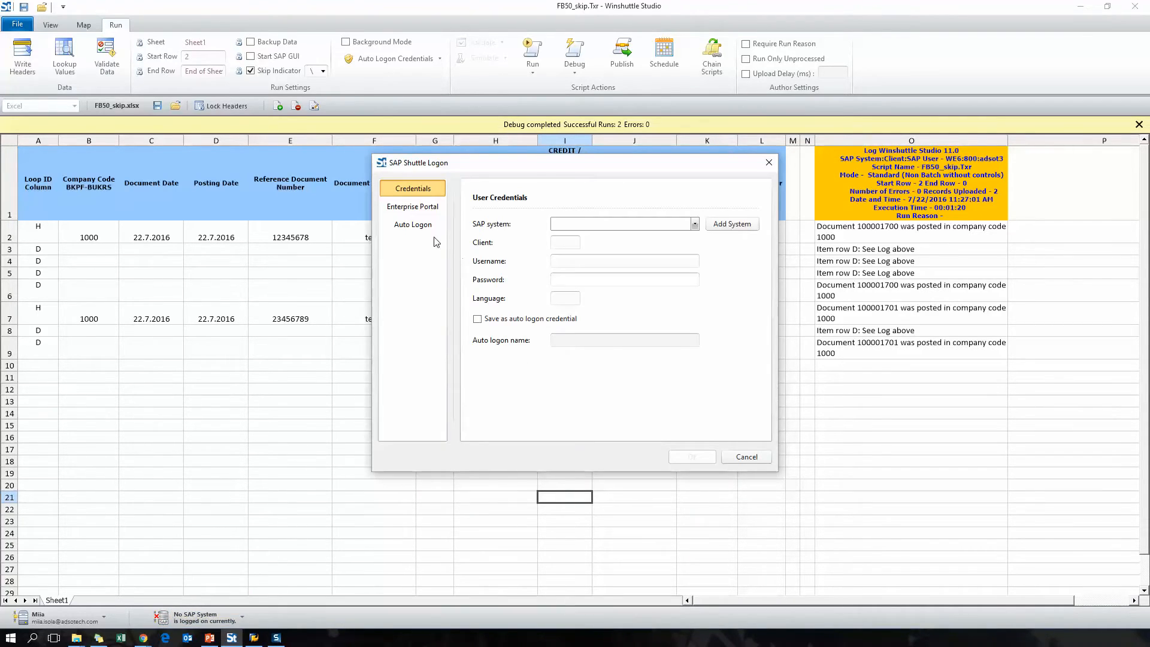
left_click(413, 224)
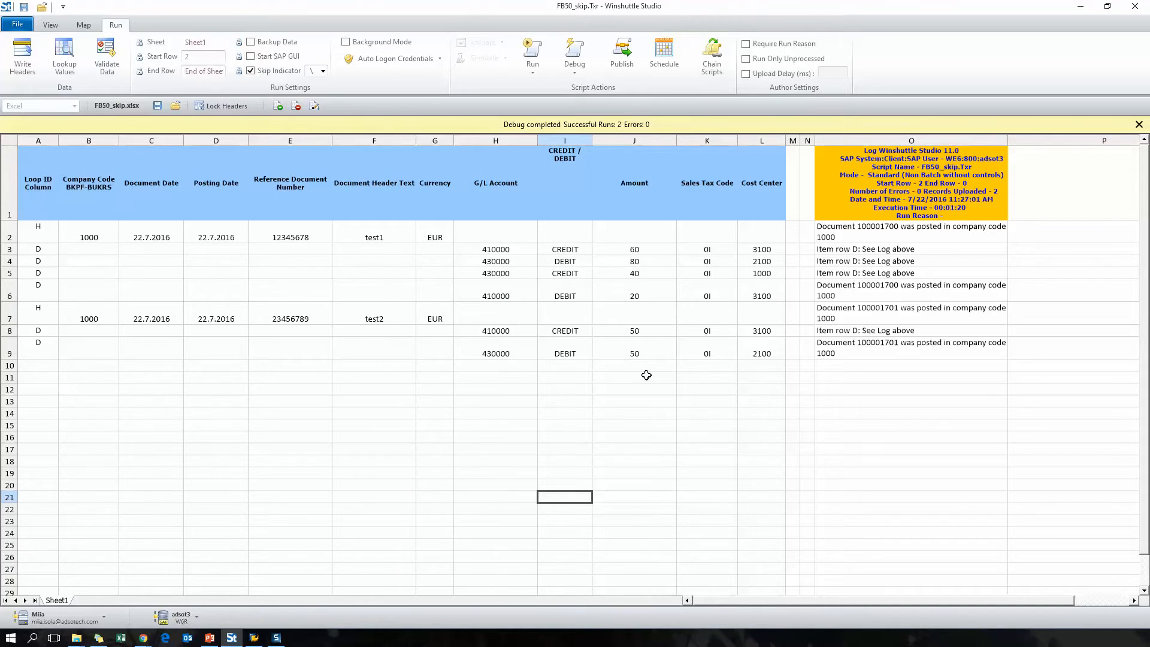
- Clear the log column entries and run the script on the newly connected SAP system
left_click_drag(884, 196, 902, 370)
key("Delete")
left_click(598, 334)
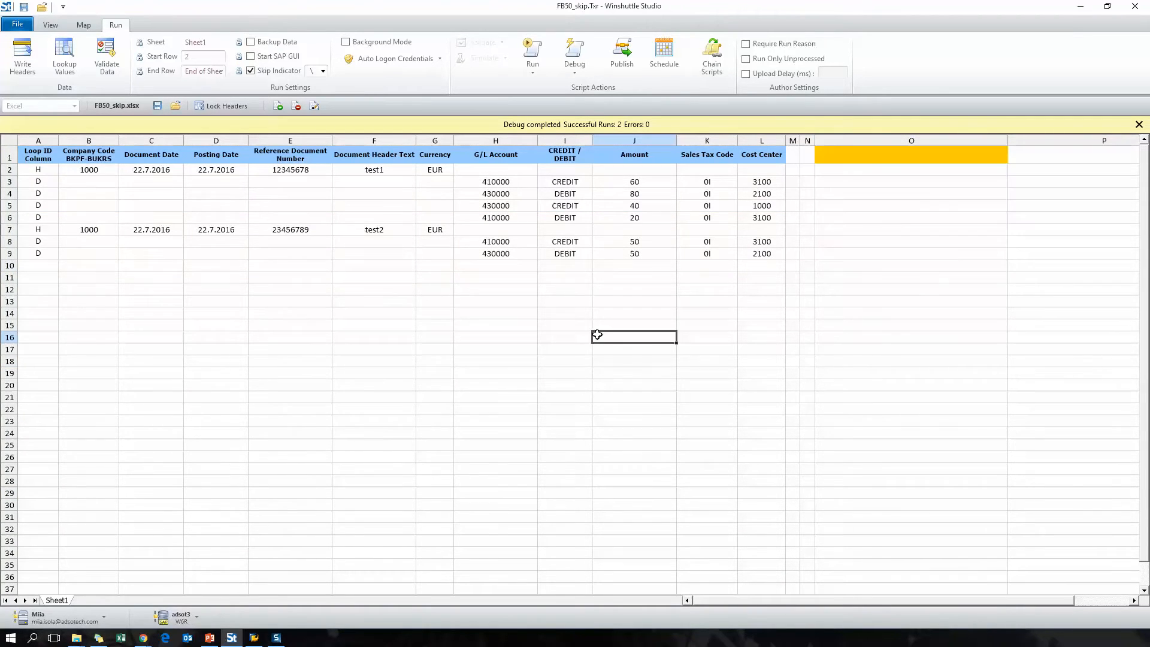
left_click(1139, 125)
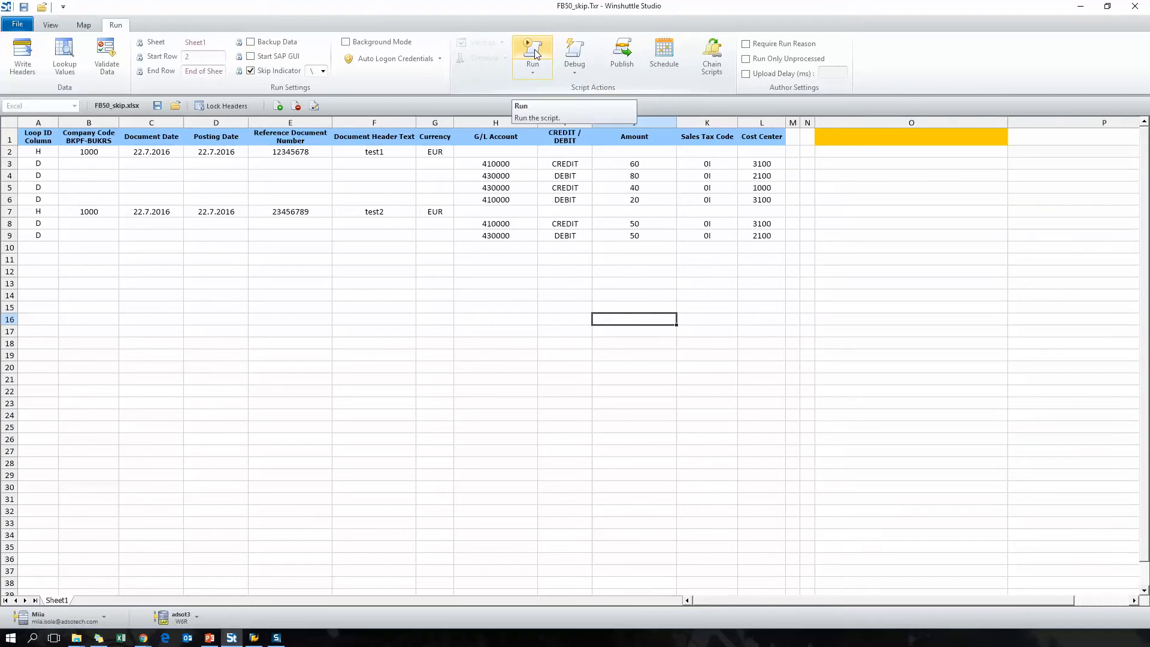
left_click(532, 54)
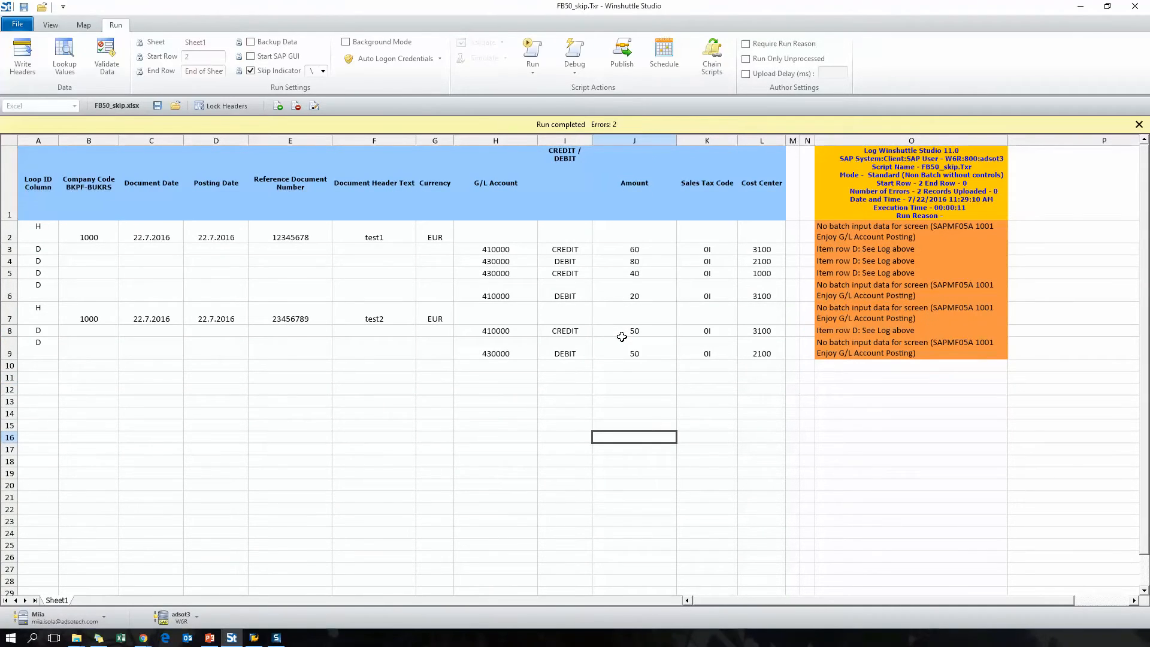
- Run the script in debug mode on the new system
left_click(1139, 124)
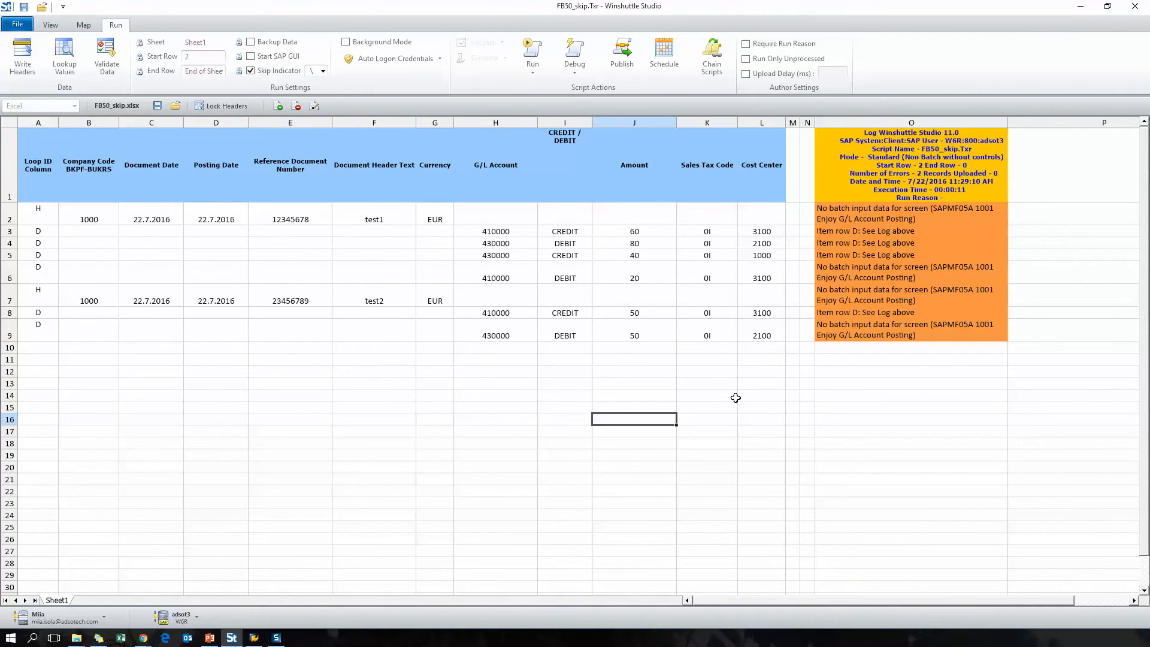
left_click(576, 53)
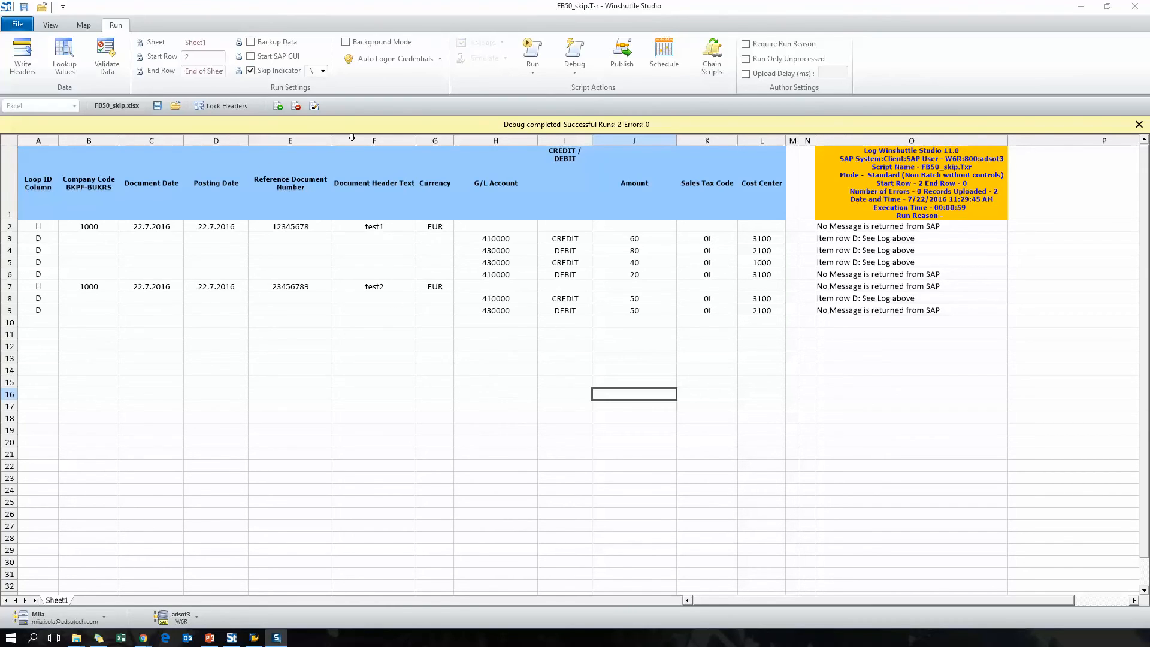
- In the mapping, set the first SAPLACHD 1000 company code dialog screen to Skip If Not Present
left_click(84, 24)
scroll(393, 356, "up", 6)
left_click(221, 176)
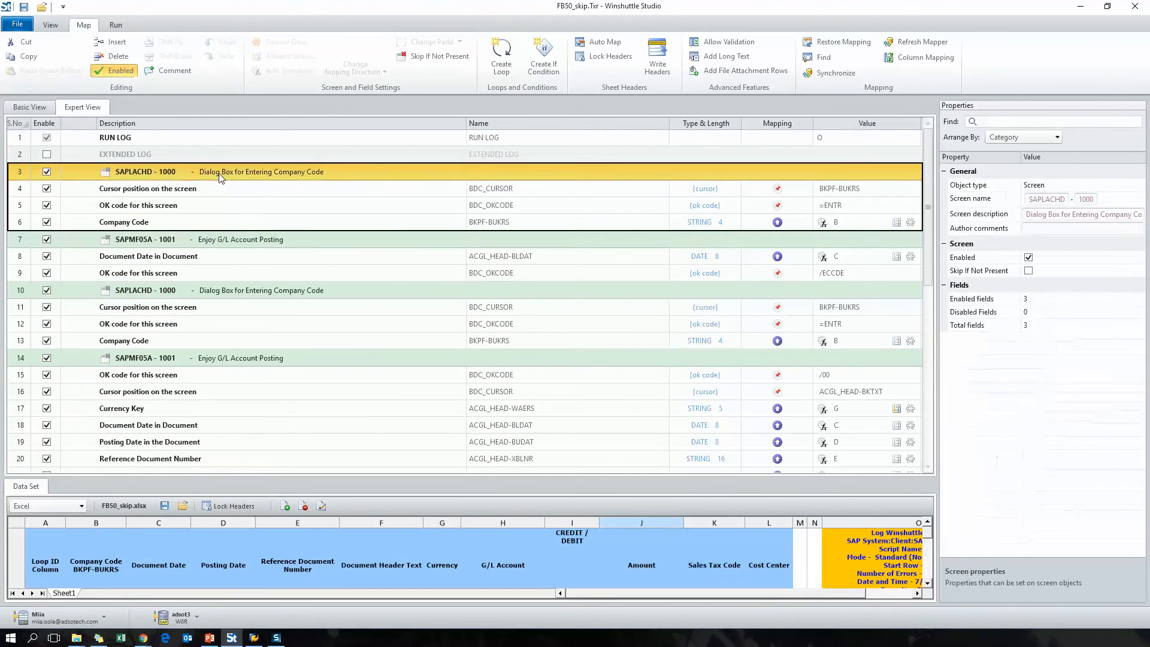
left_click(426, 56)
left_click(364, 256)
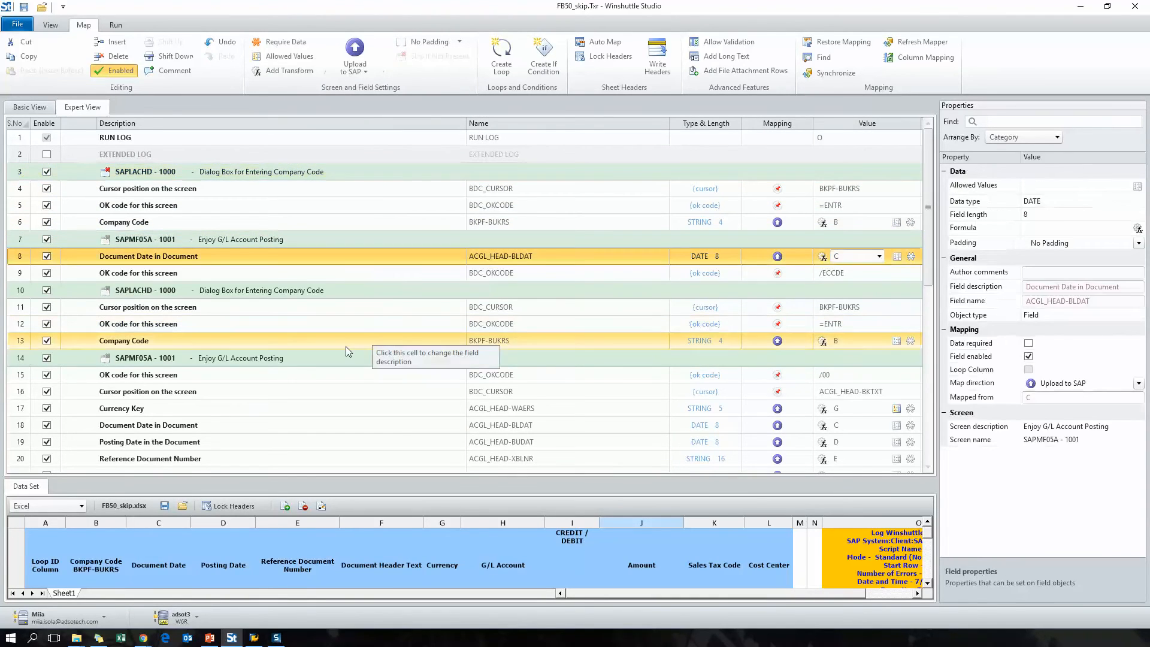
left_click(360, 172)
- Clear the log column entries and run the script again
left_click(116, 24)
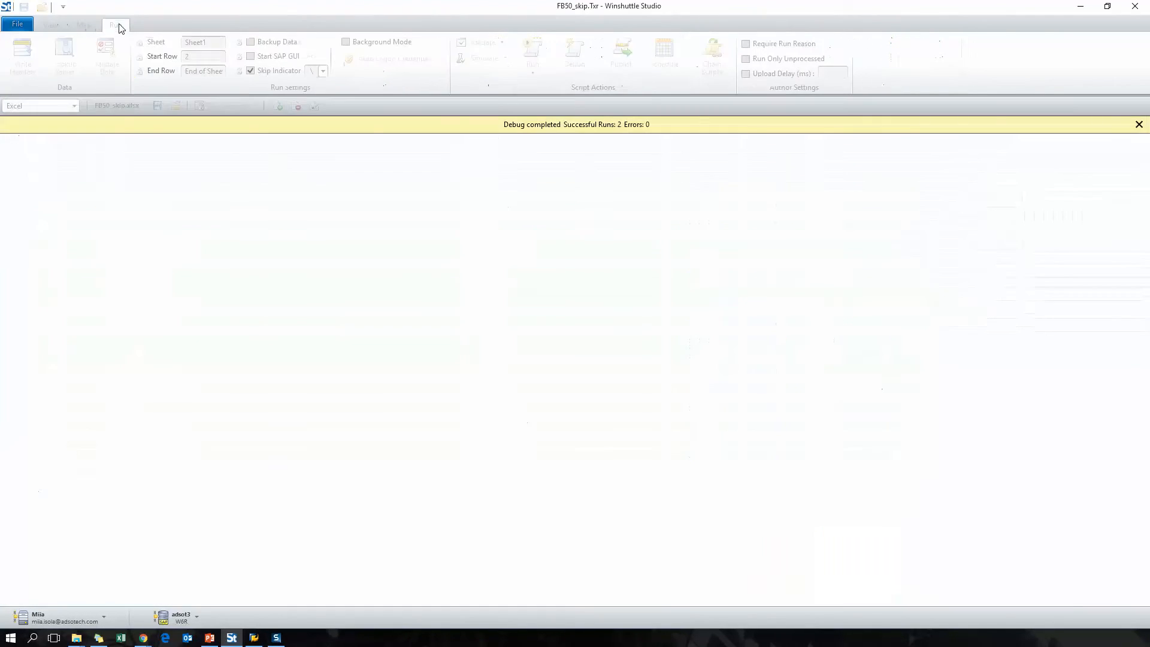
left_click_drag(899, 184, 907, 360)
key("Delete")
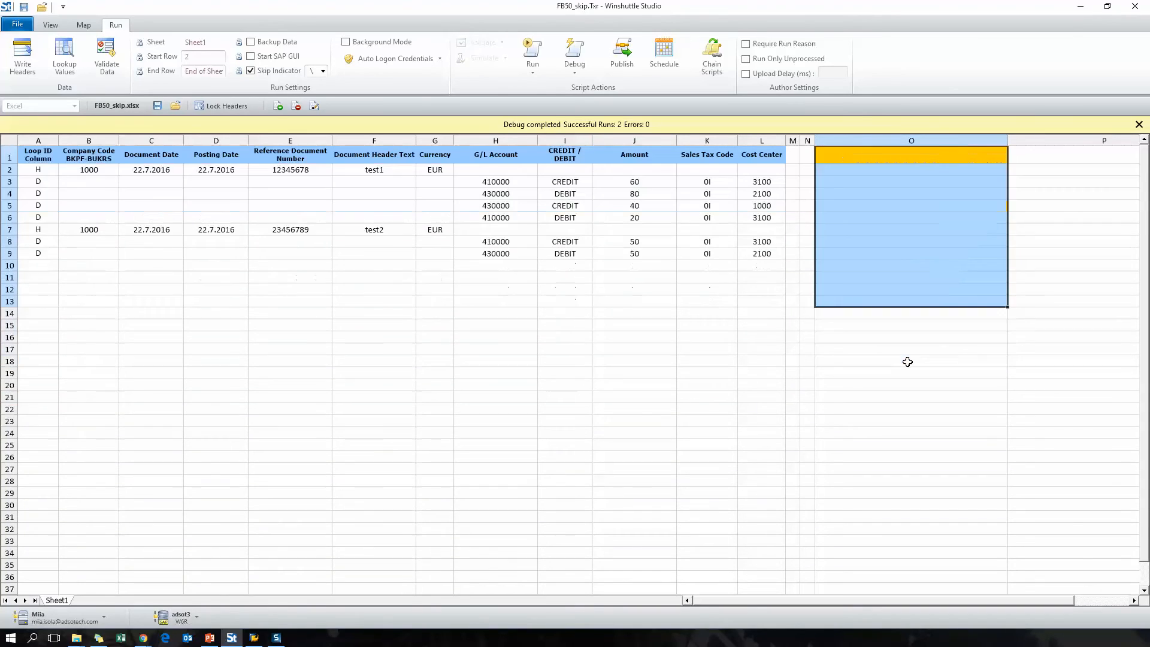
left_click(726, 349)
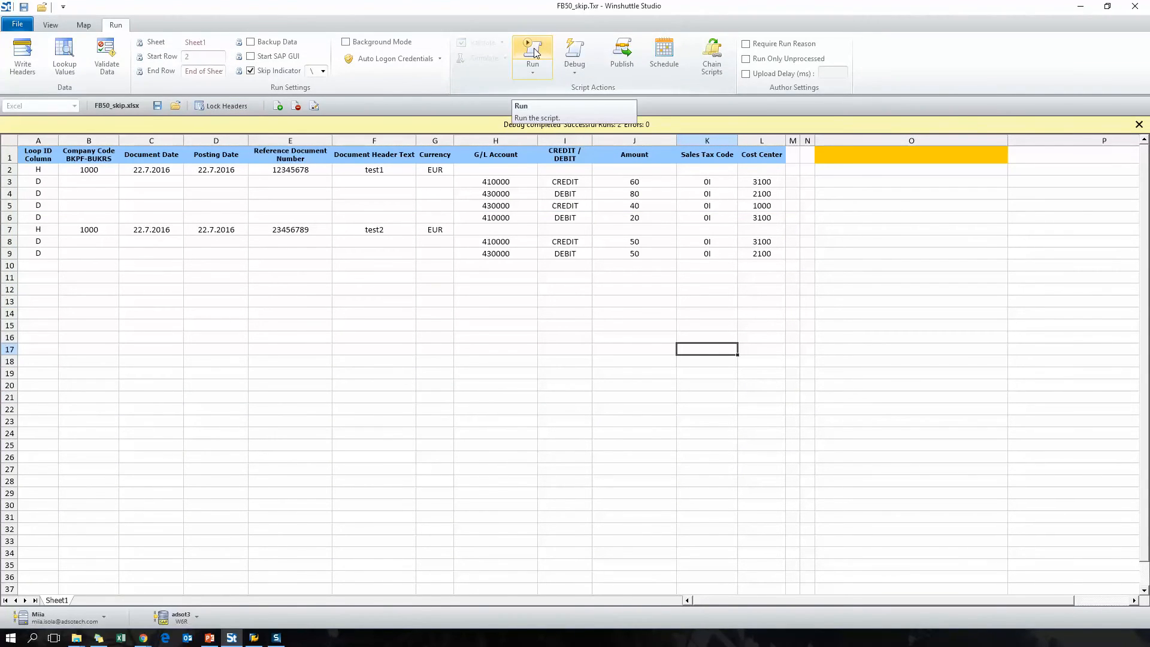
left_click(534, 53)
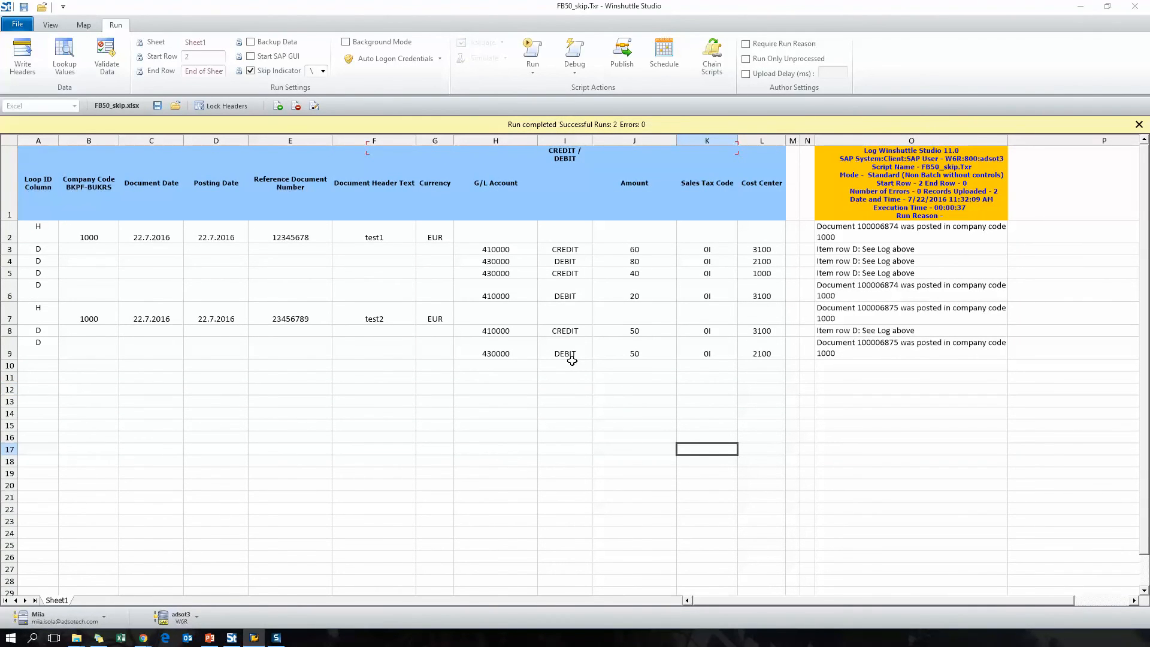
key("shift+F10")
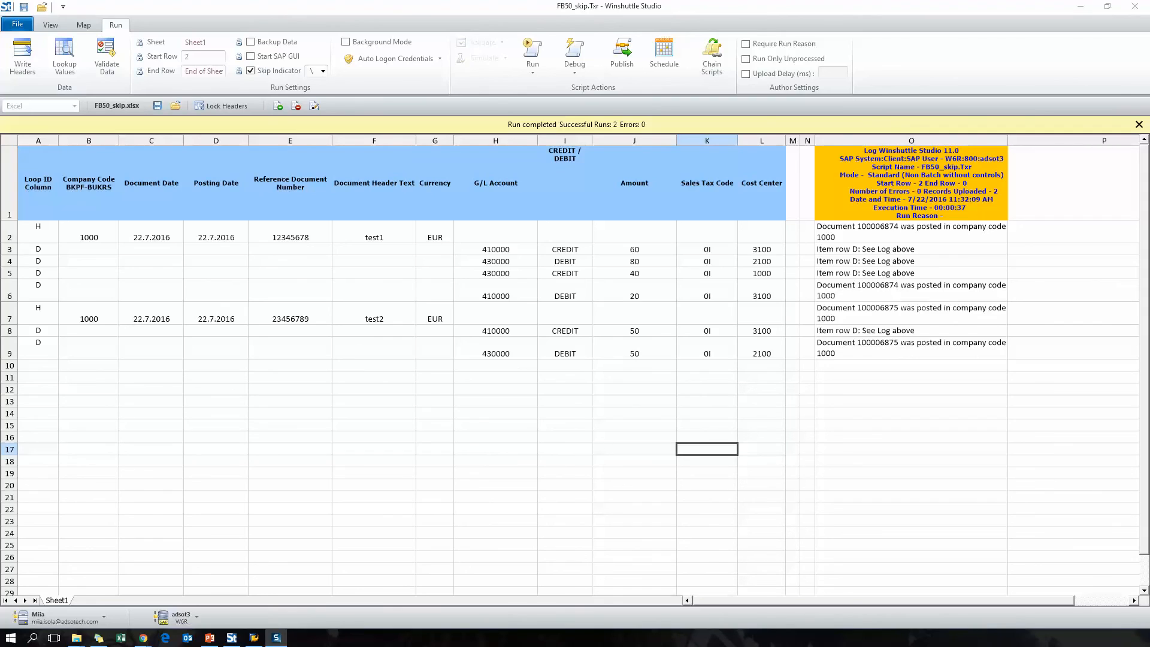